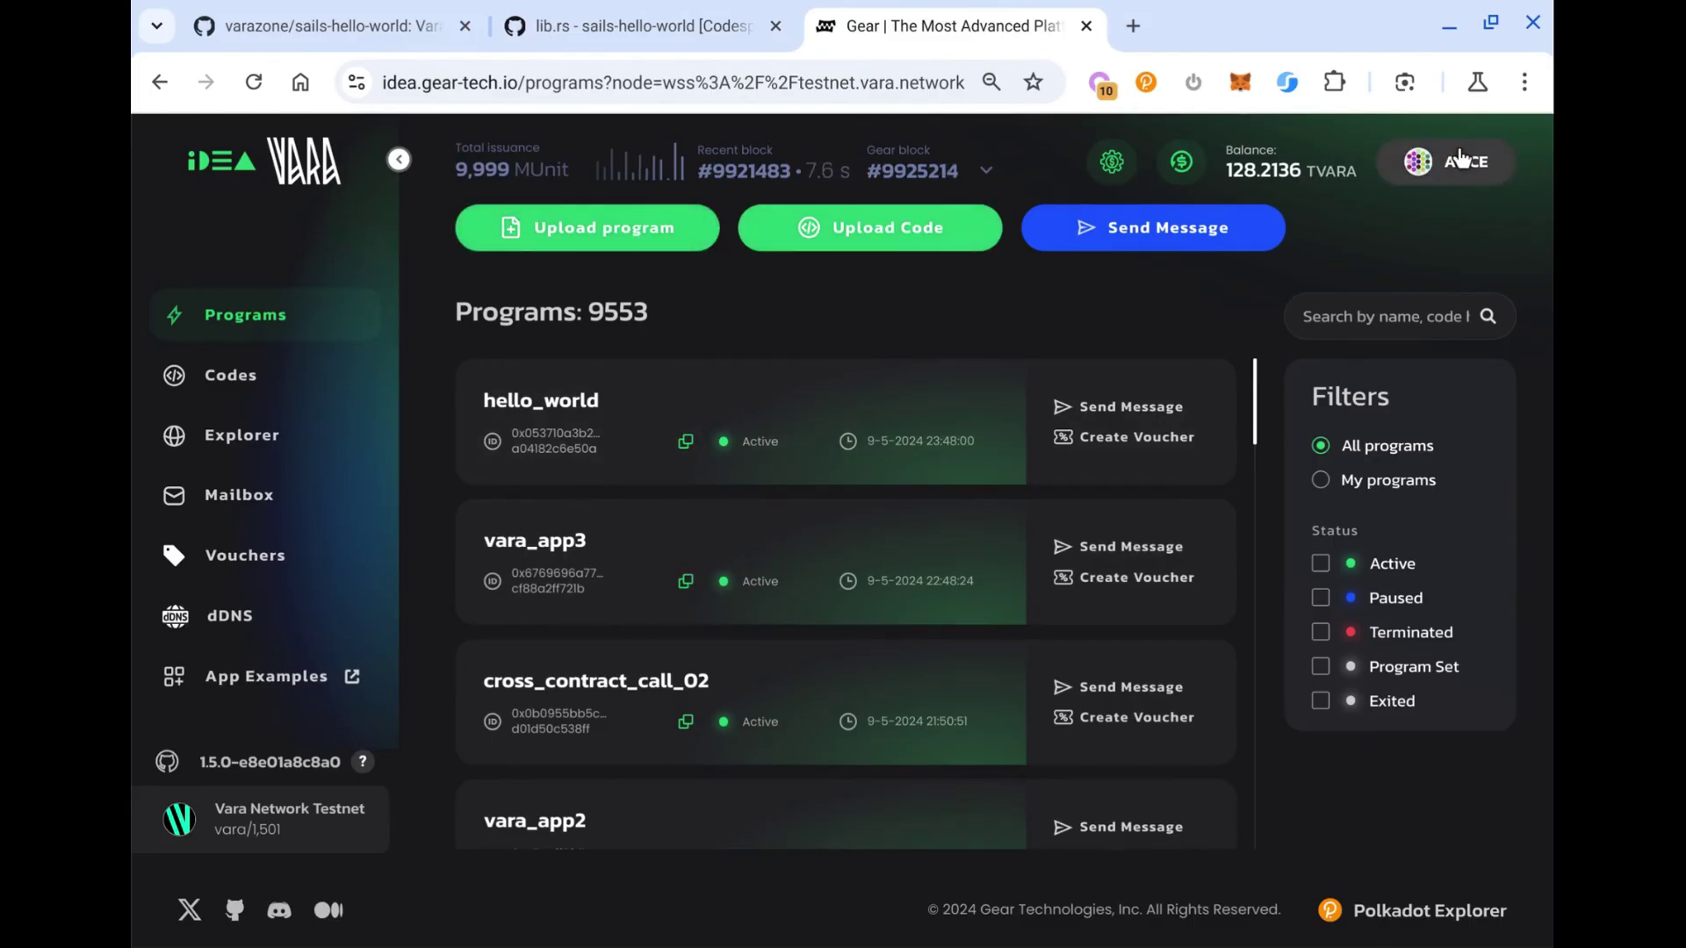
- Request test tokens for the account and deploy sails_hello_world.opt.wasm with sails_hello_world.idl, using the calculated gas limit
left_click(1111, 180)
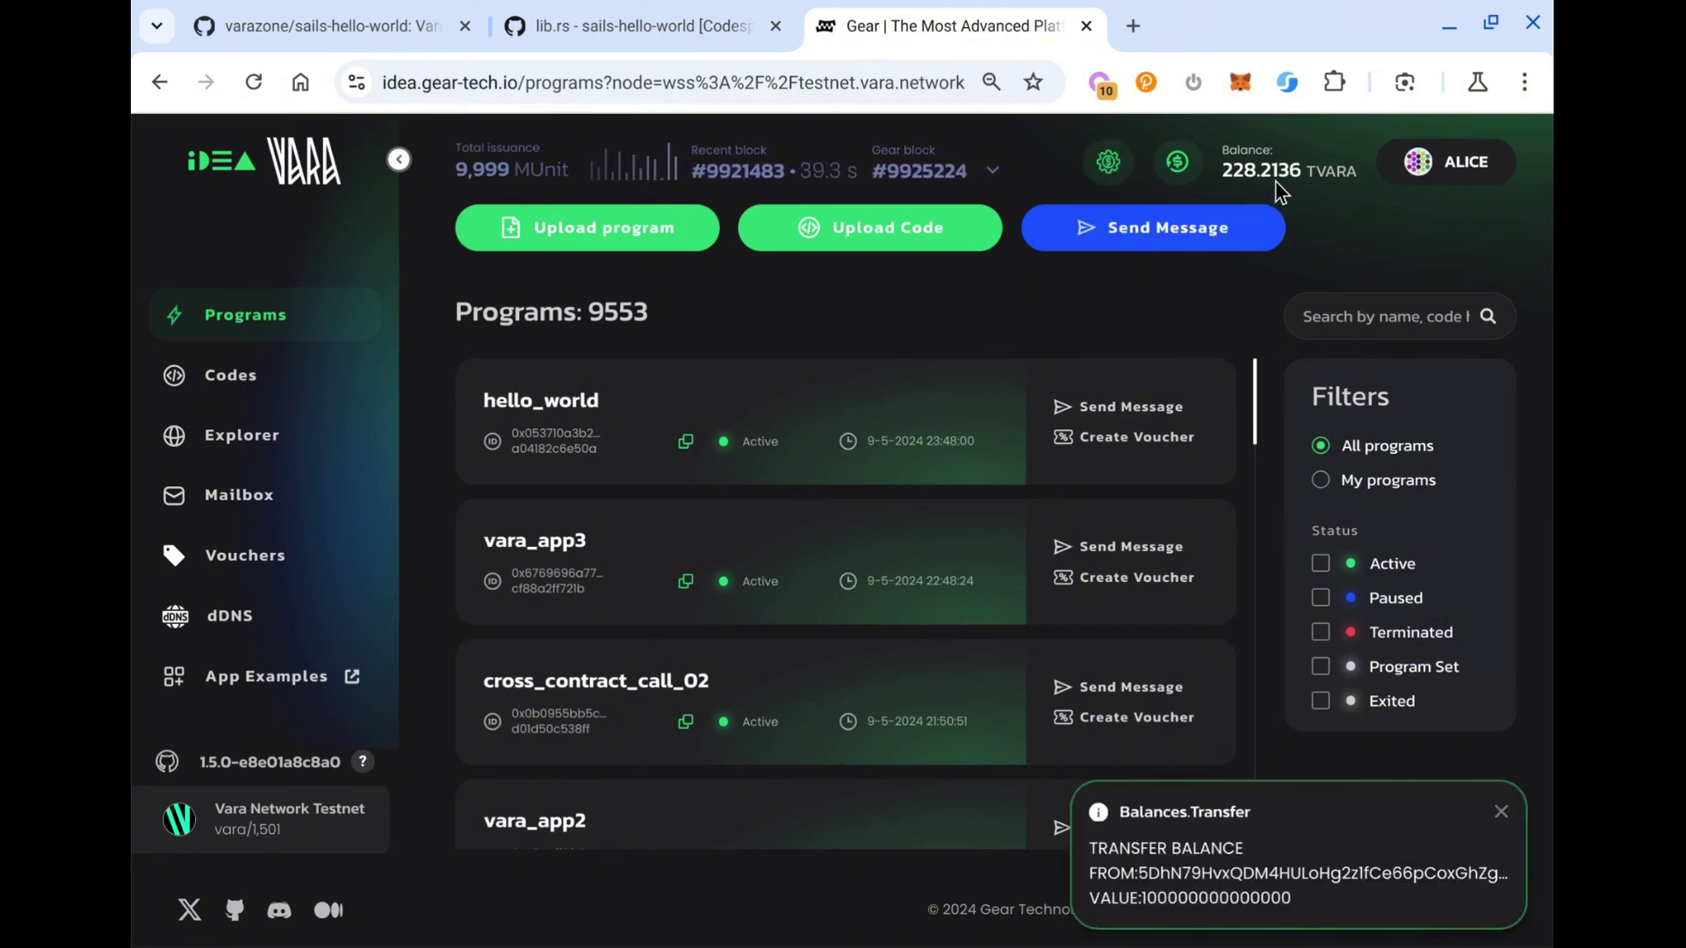
left_click(605, 239)
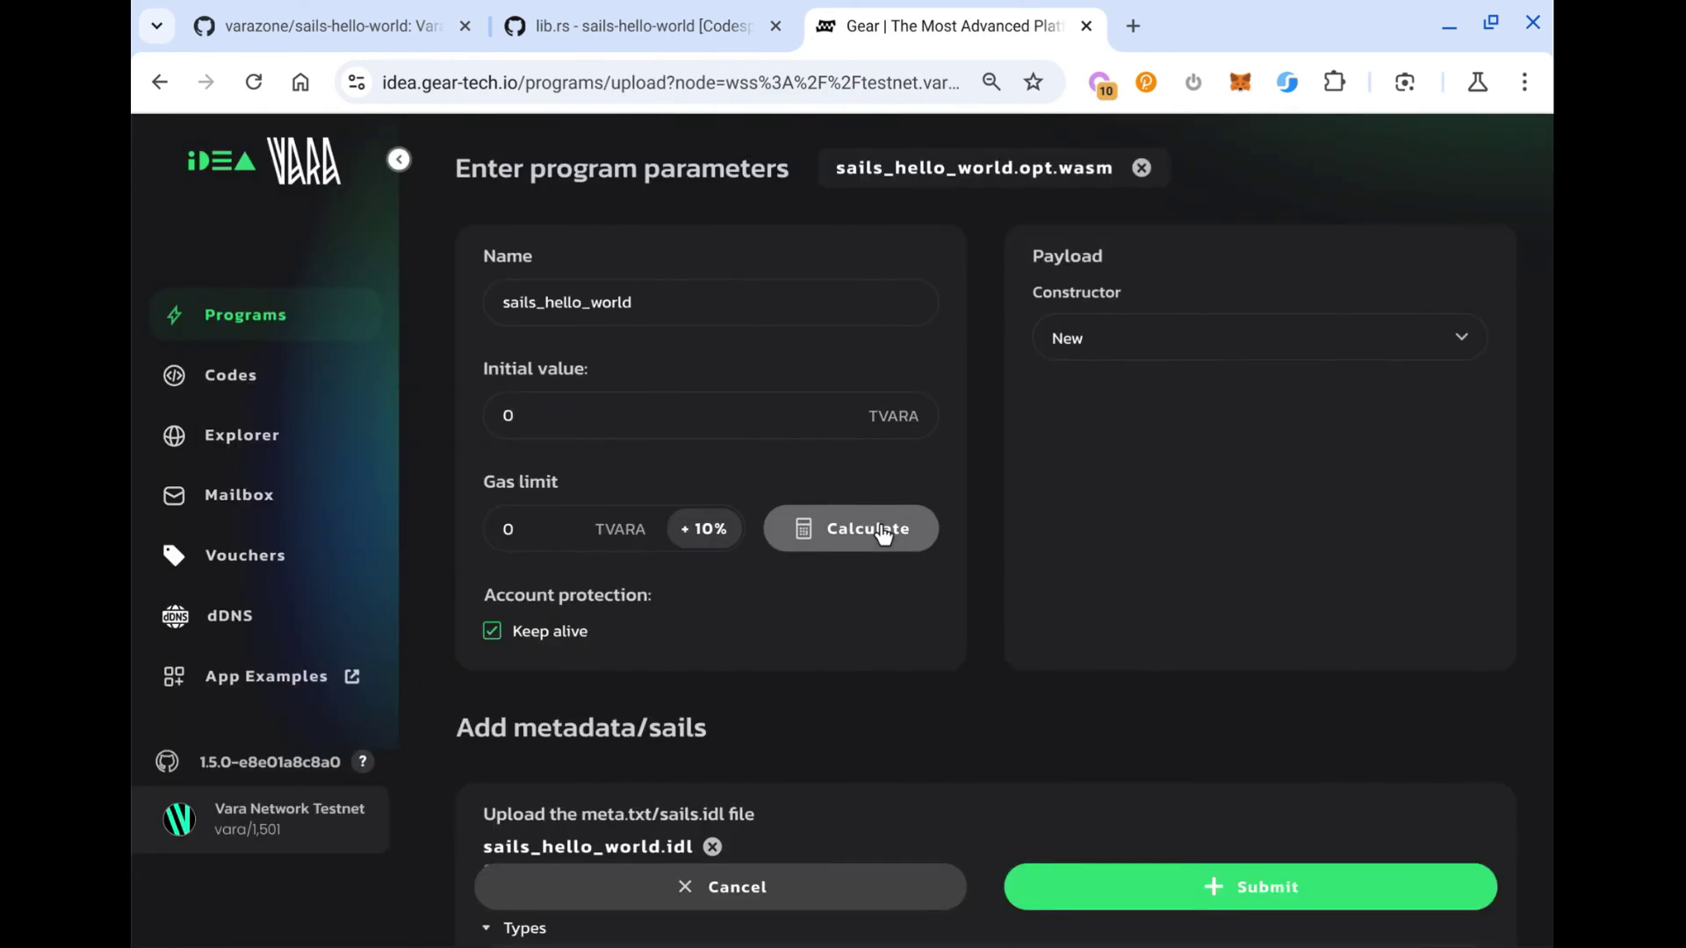
left_click(883, 532)
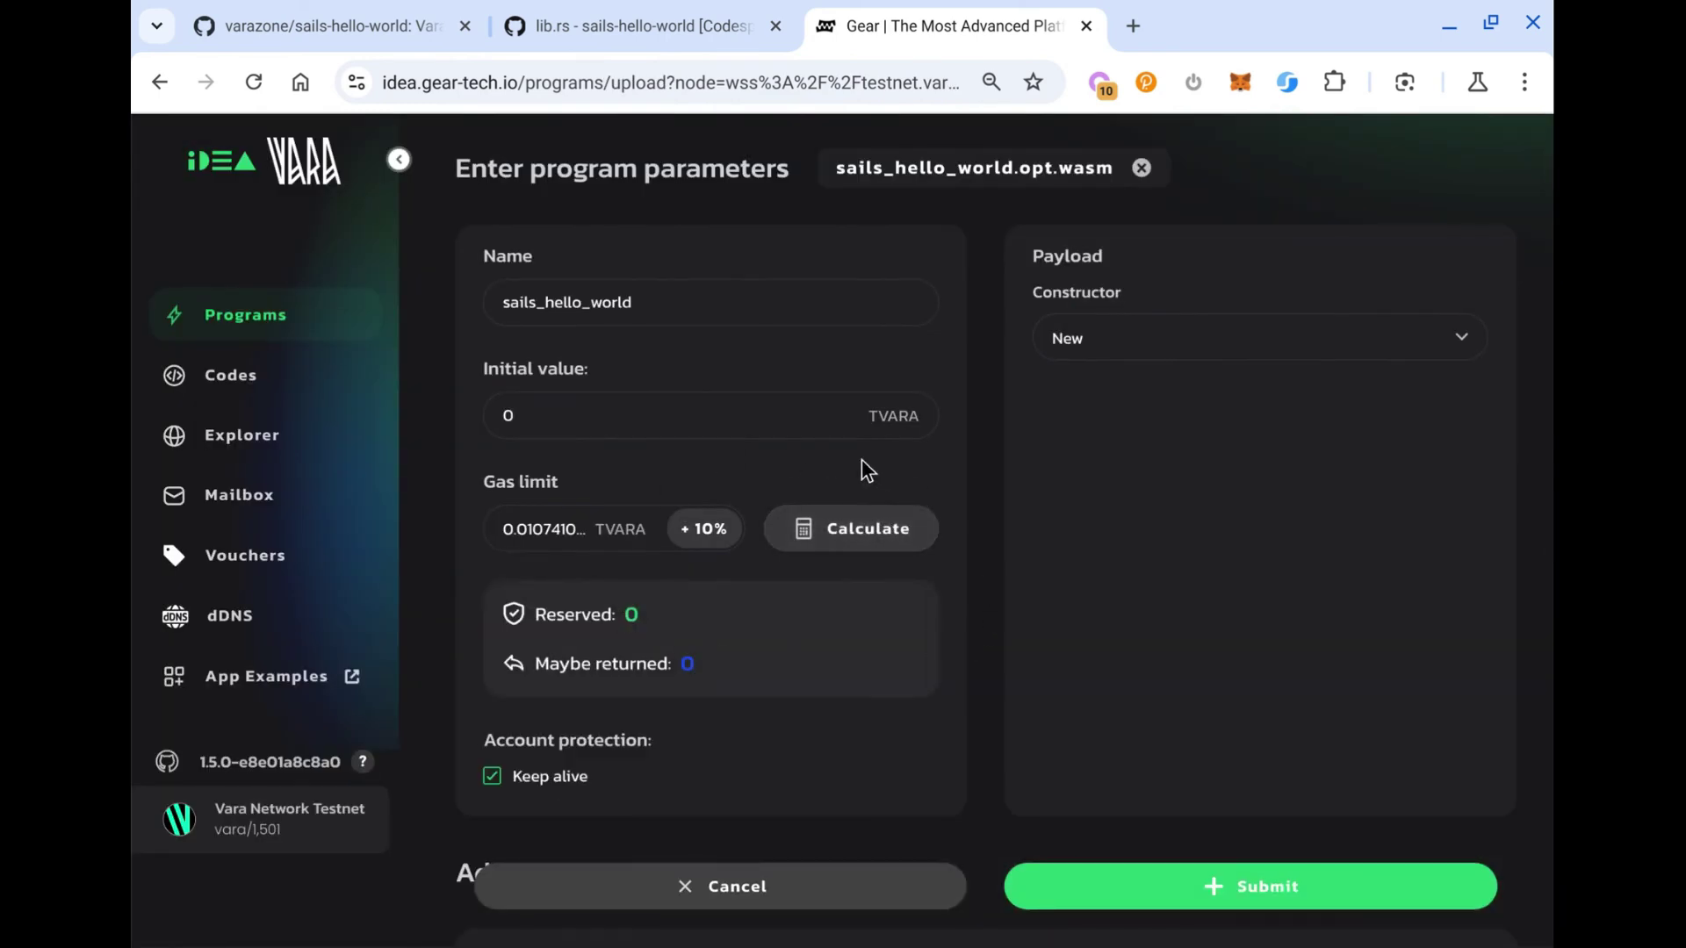
scroll(1059, 591, "down", 8)
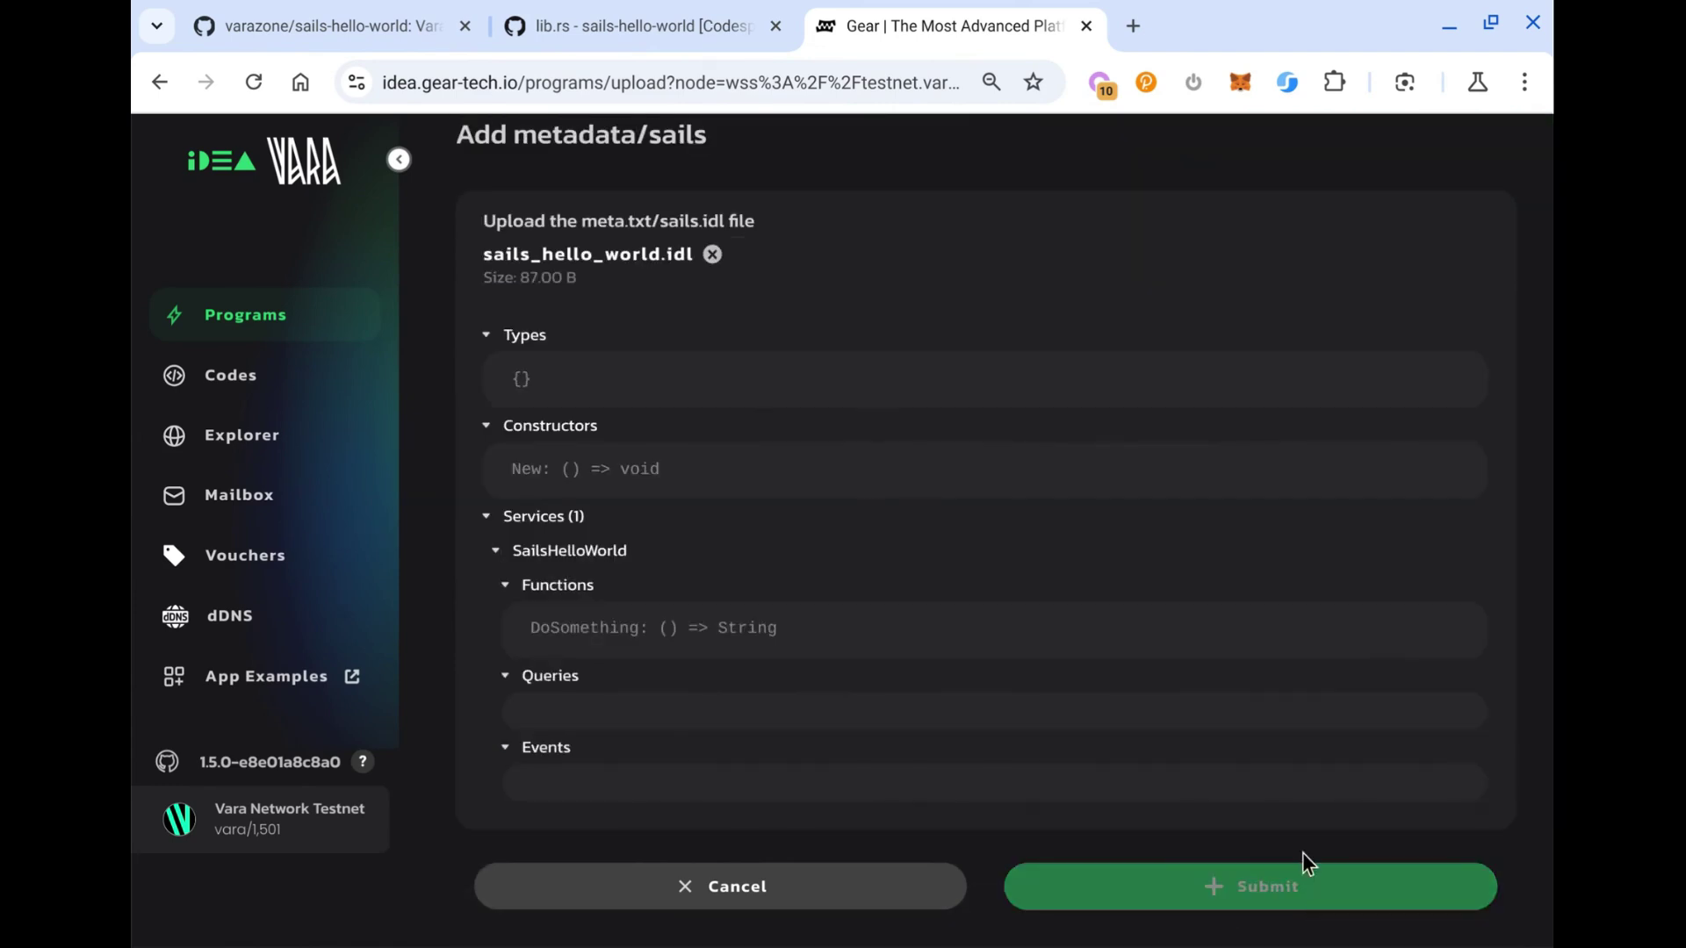
left_click(1152, 873)
left_click(746, 666)
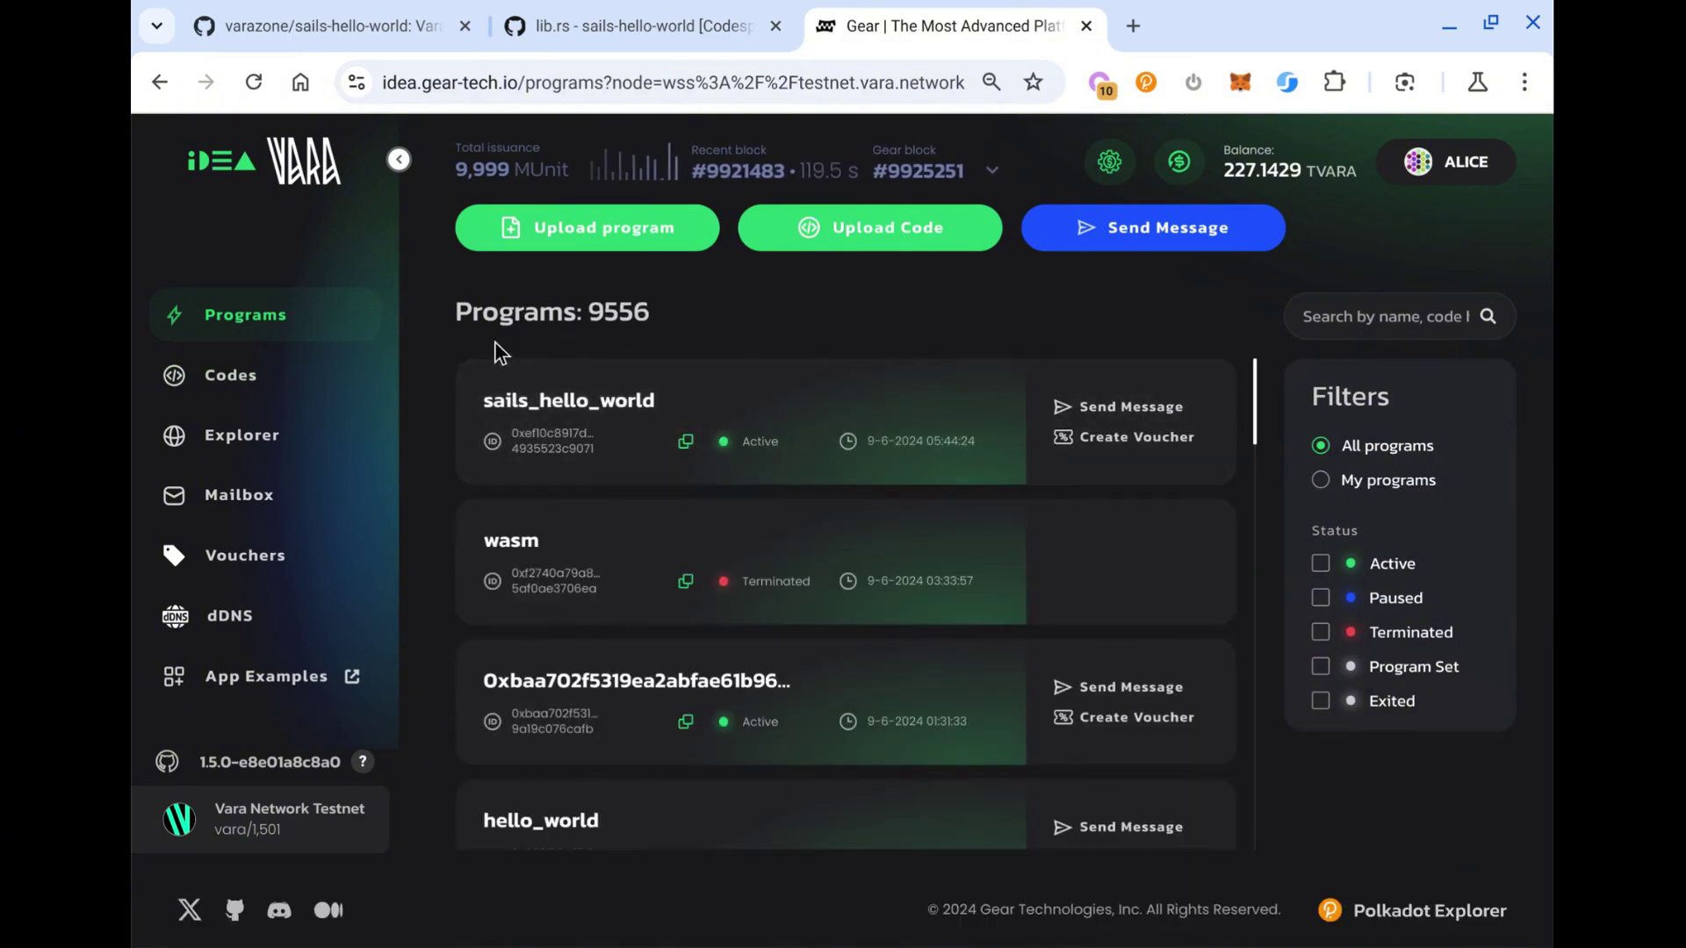
- Open the sails_hello_world program and examine its constructors, services and functions in the metadata
left_click(593, 400)
scroll(451, 292, "down", 4)
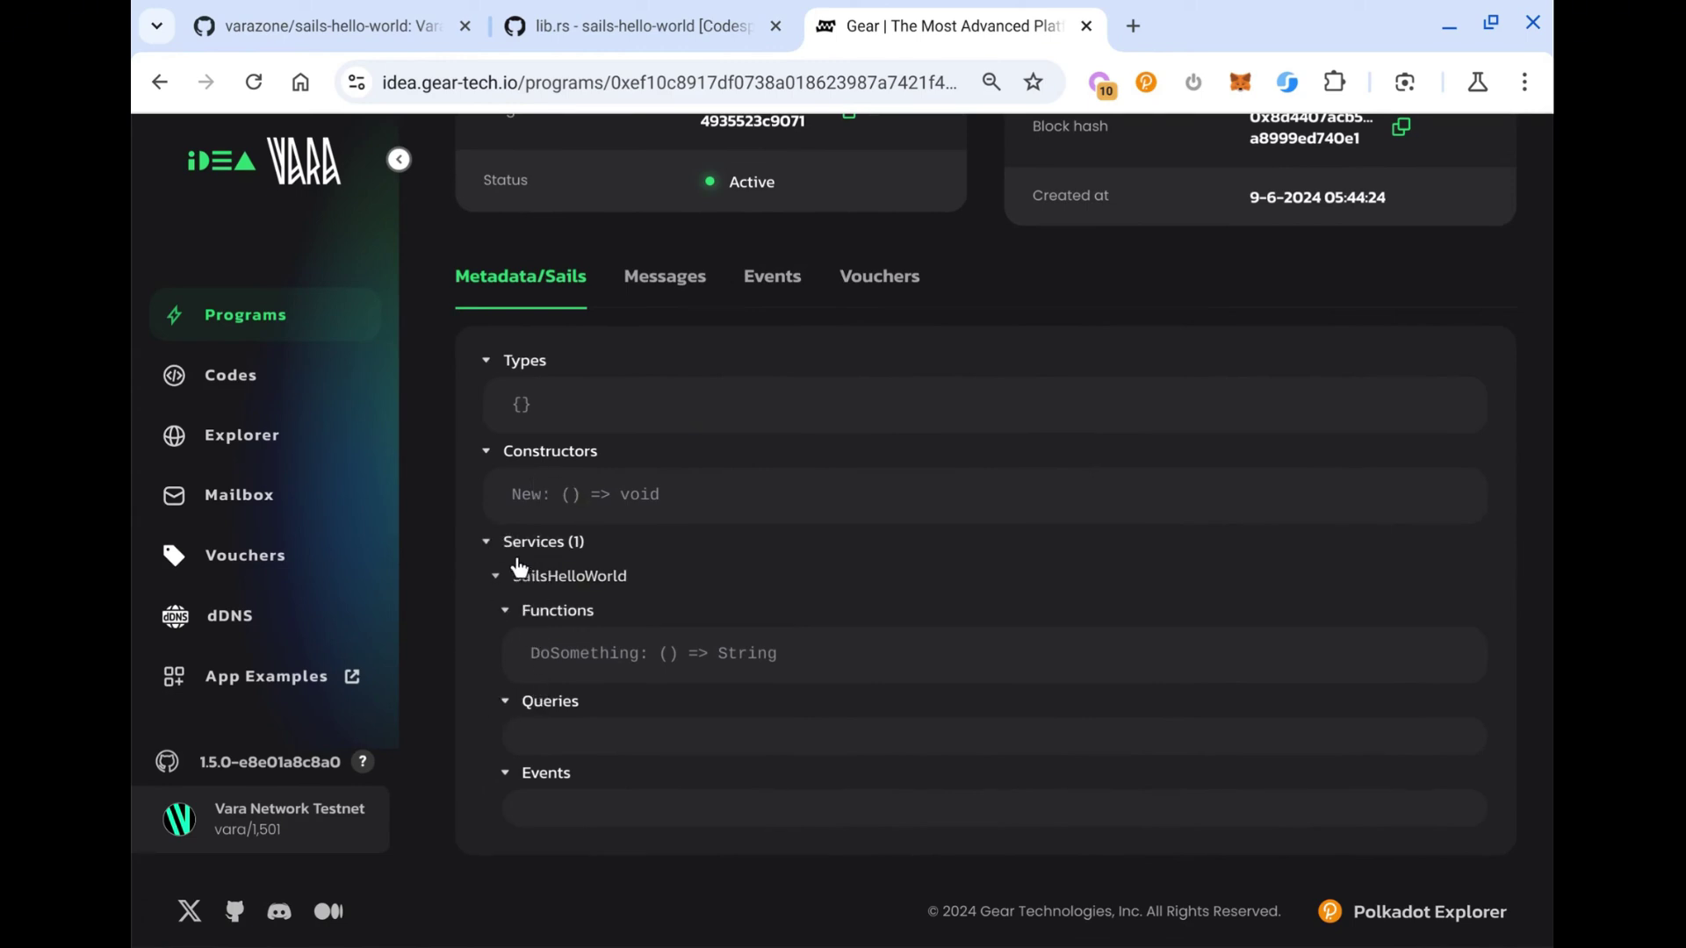
scroll(470, 540, "down", 1)
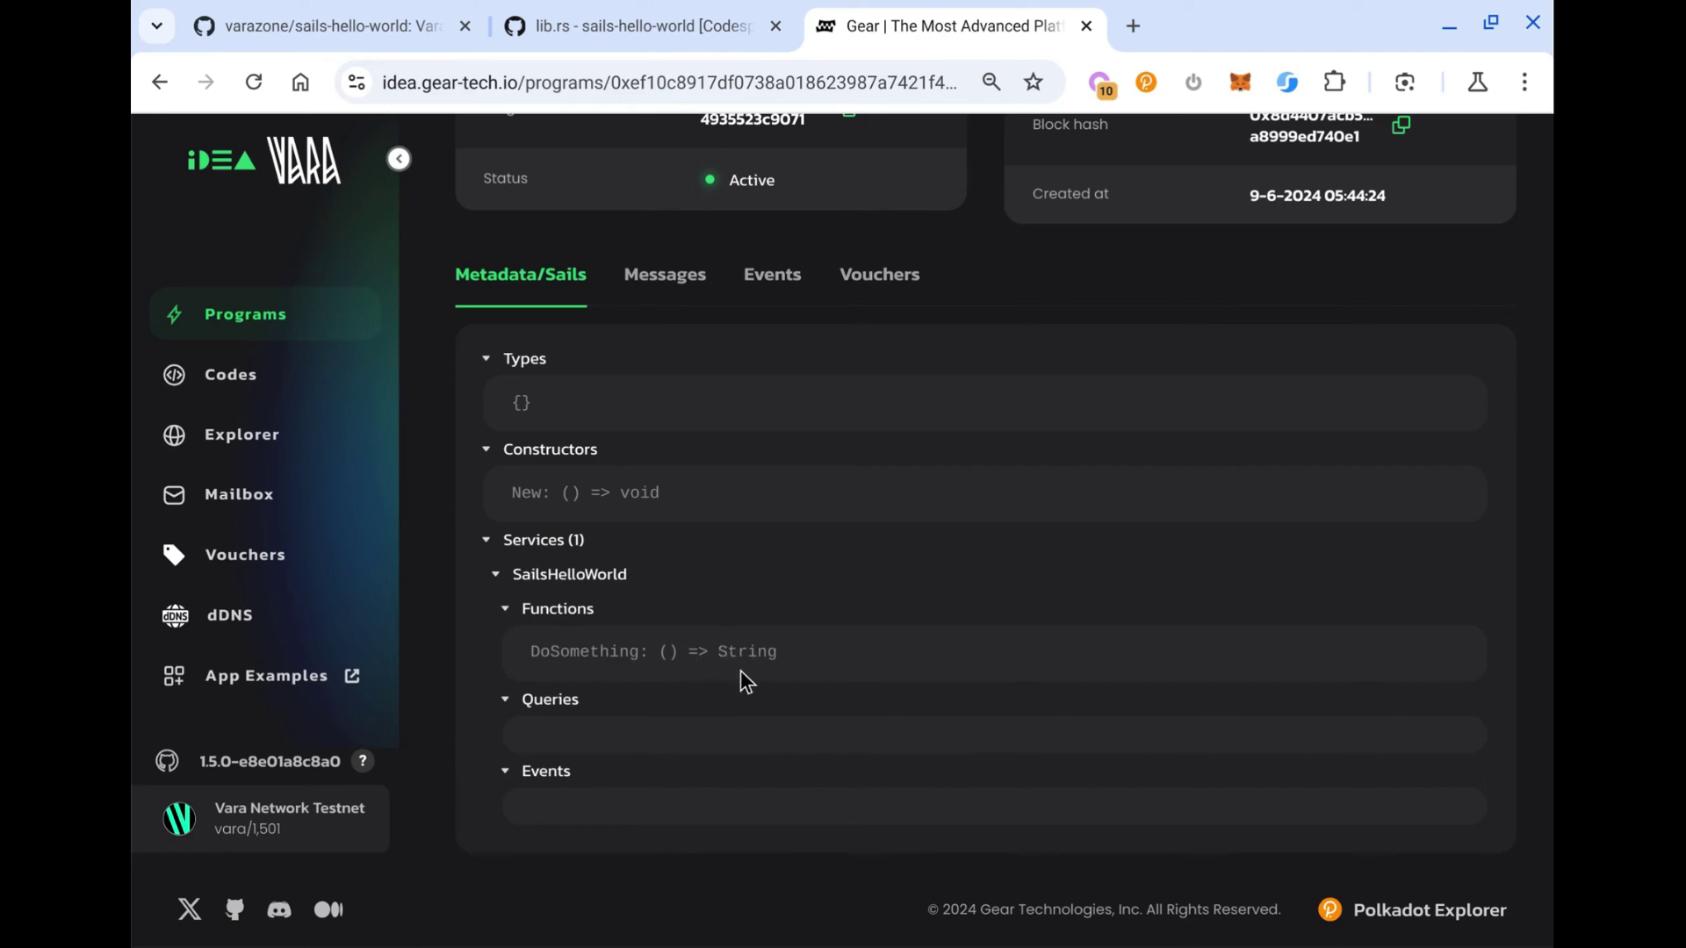
scroll(740, 672, "up", 3)
scroll(740, 681, "down", 5)
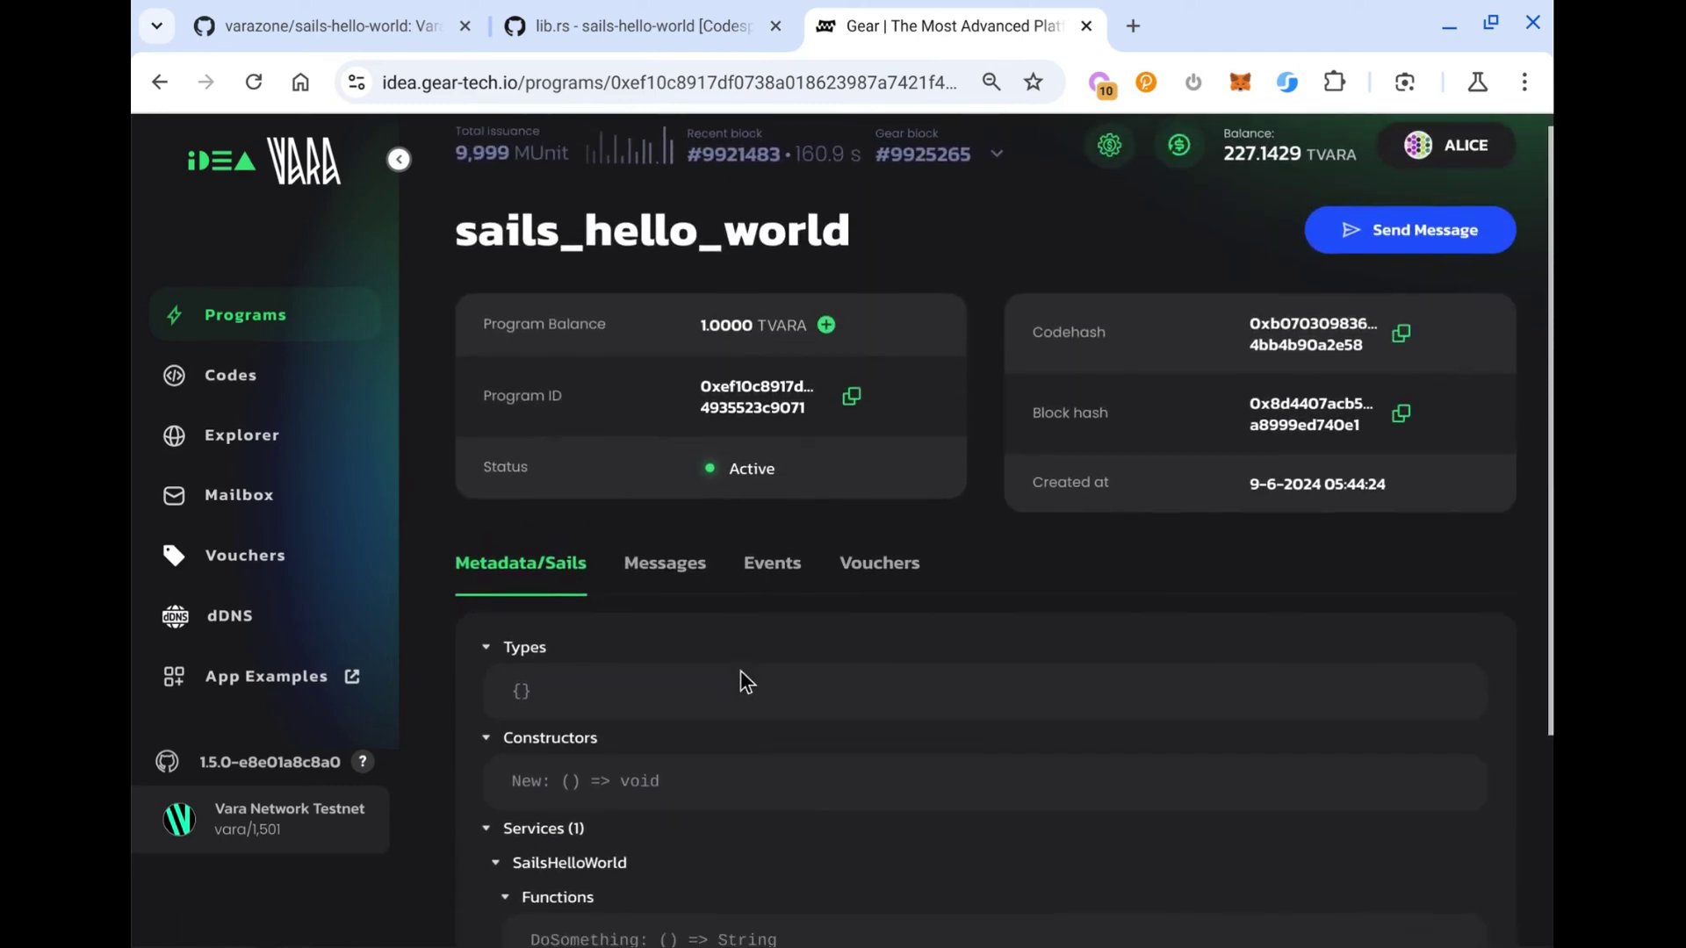
scroll(790, 641, "up", 5)
- Open a new message to sails_hello_world with the SailsHelloWorld service and the DoSomething function selected
left_click(1373, 256)
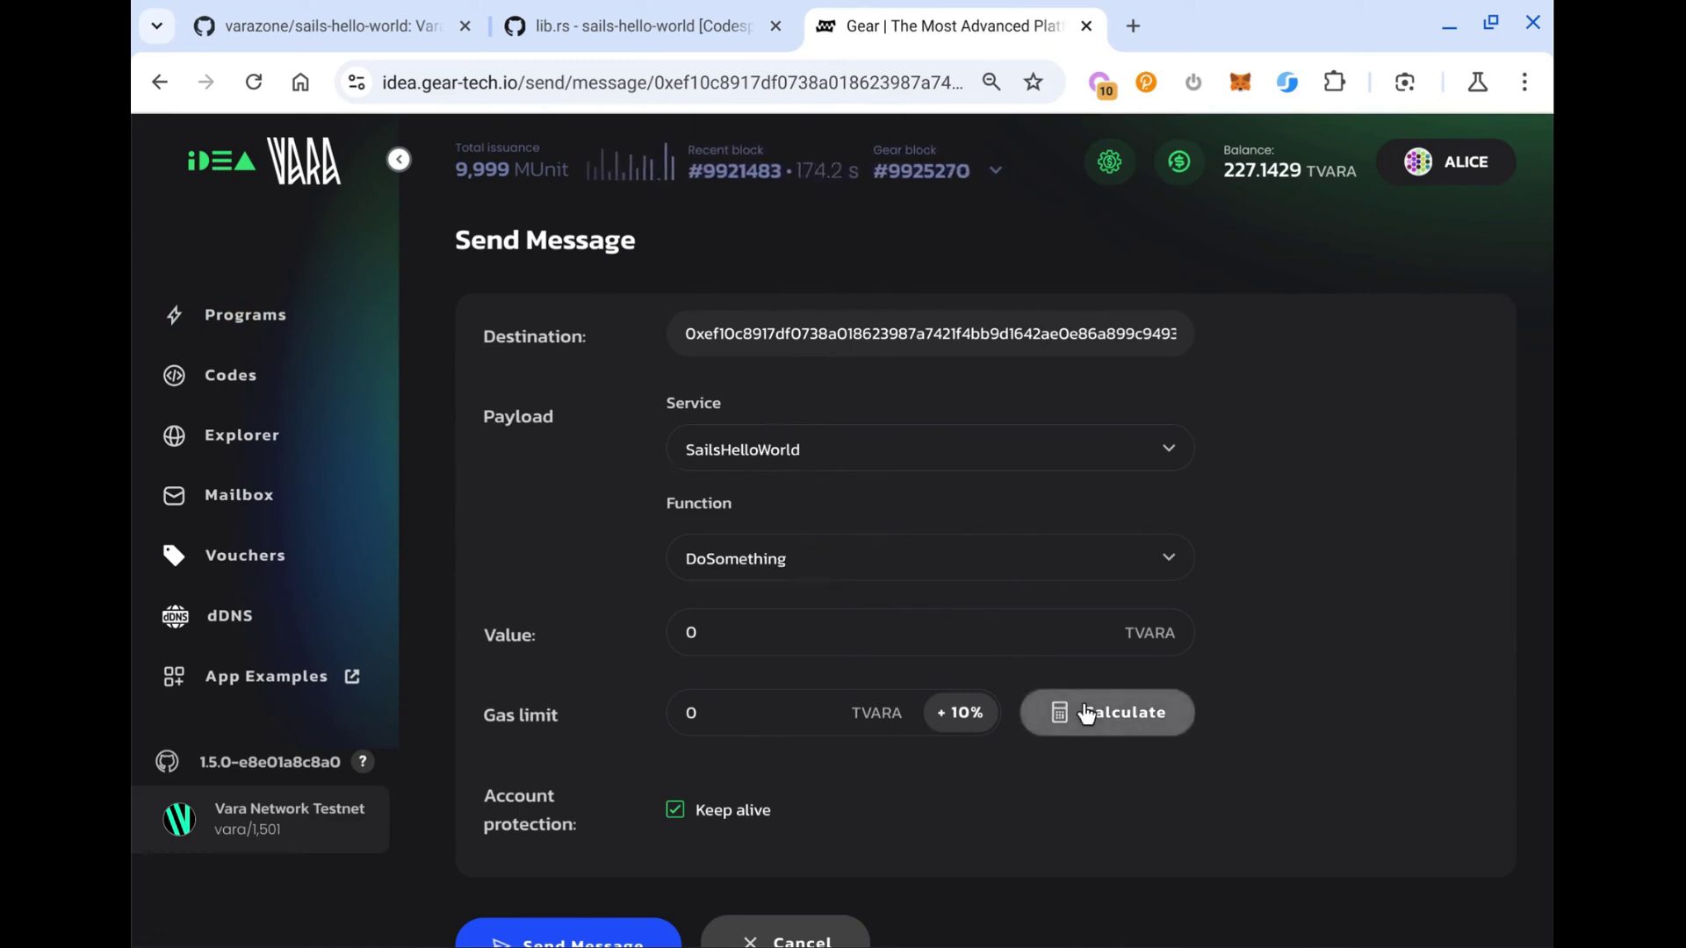
left_click(1163, 449)
left_click(1228, 474)
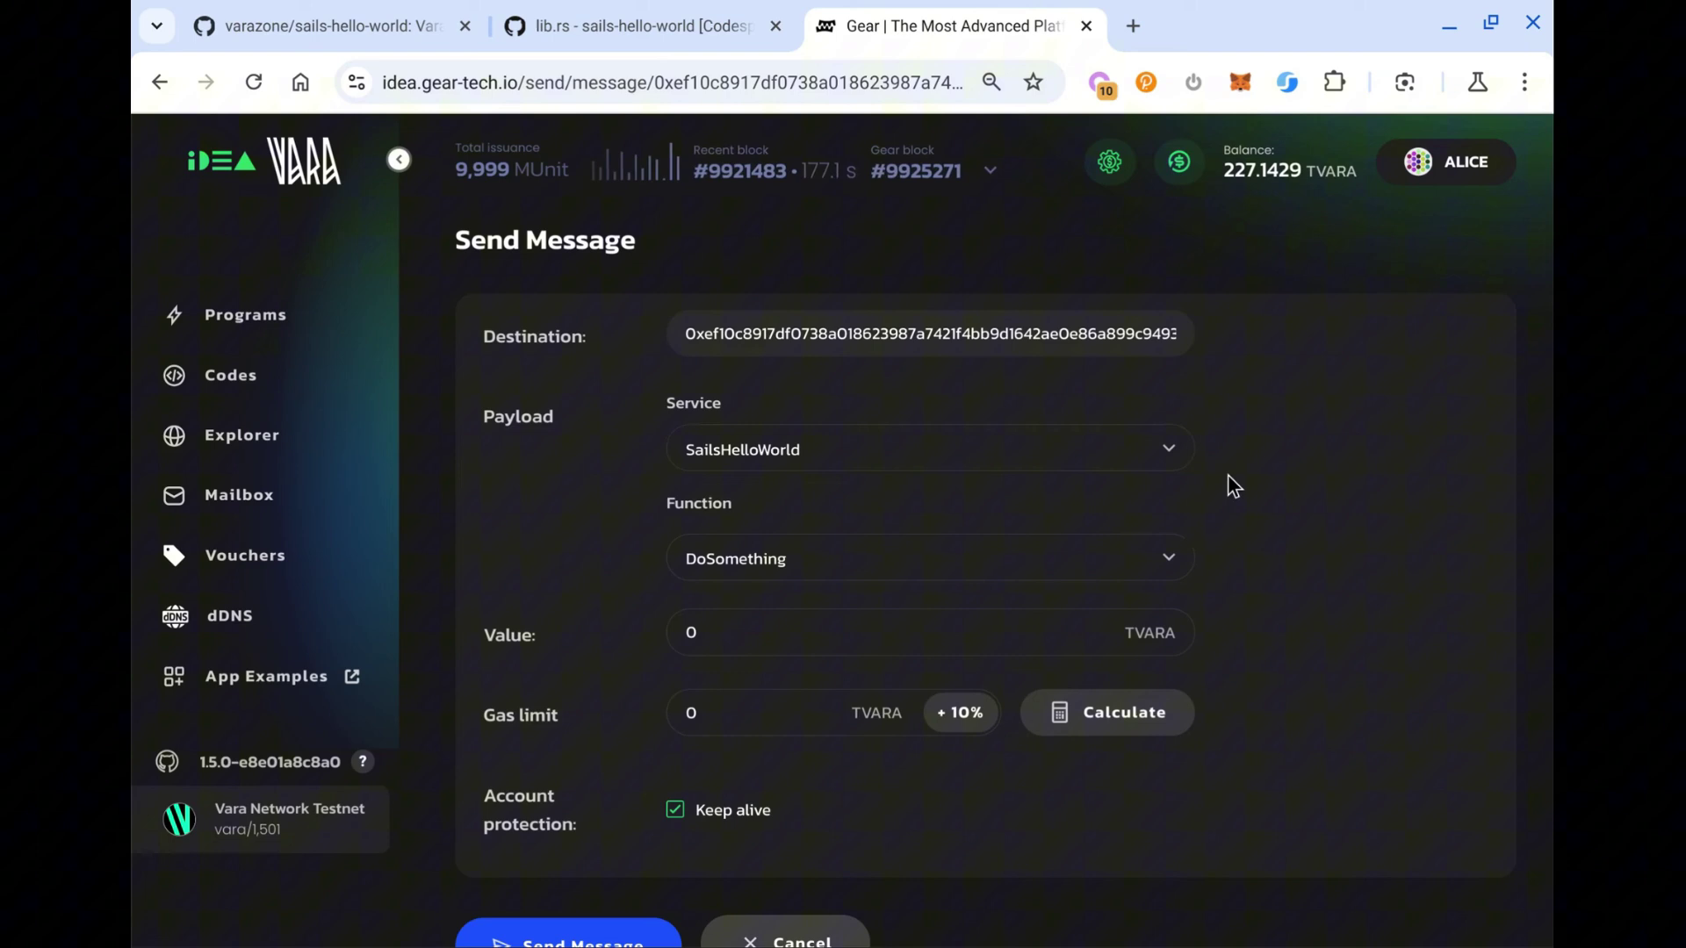
left_click(1140, 557)
left_click(1291, 651)
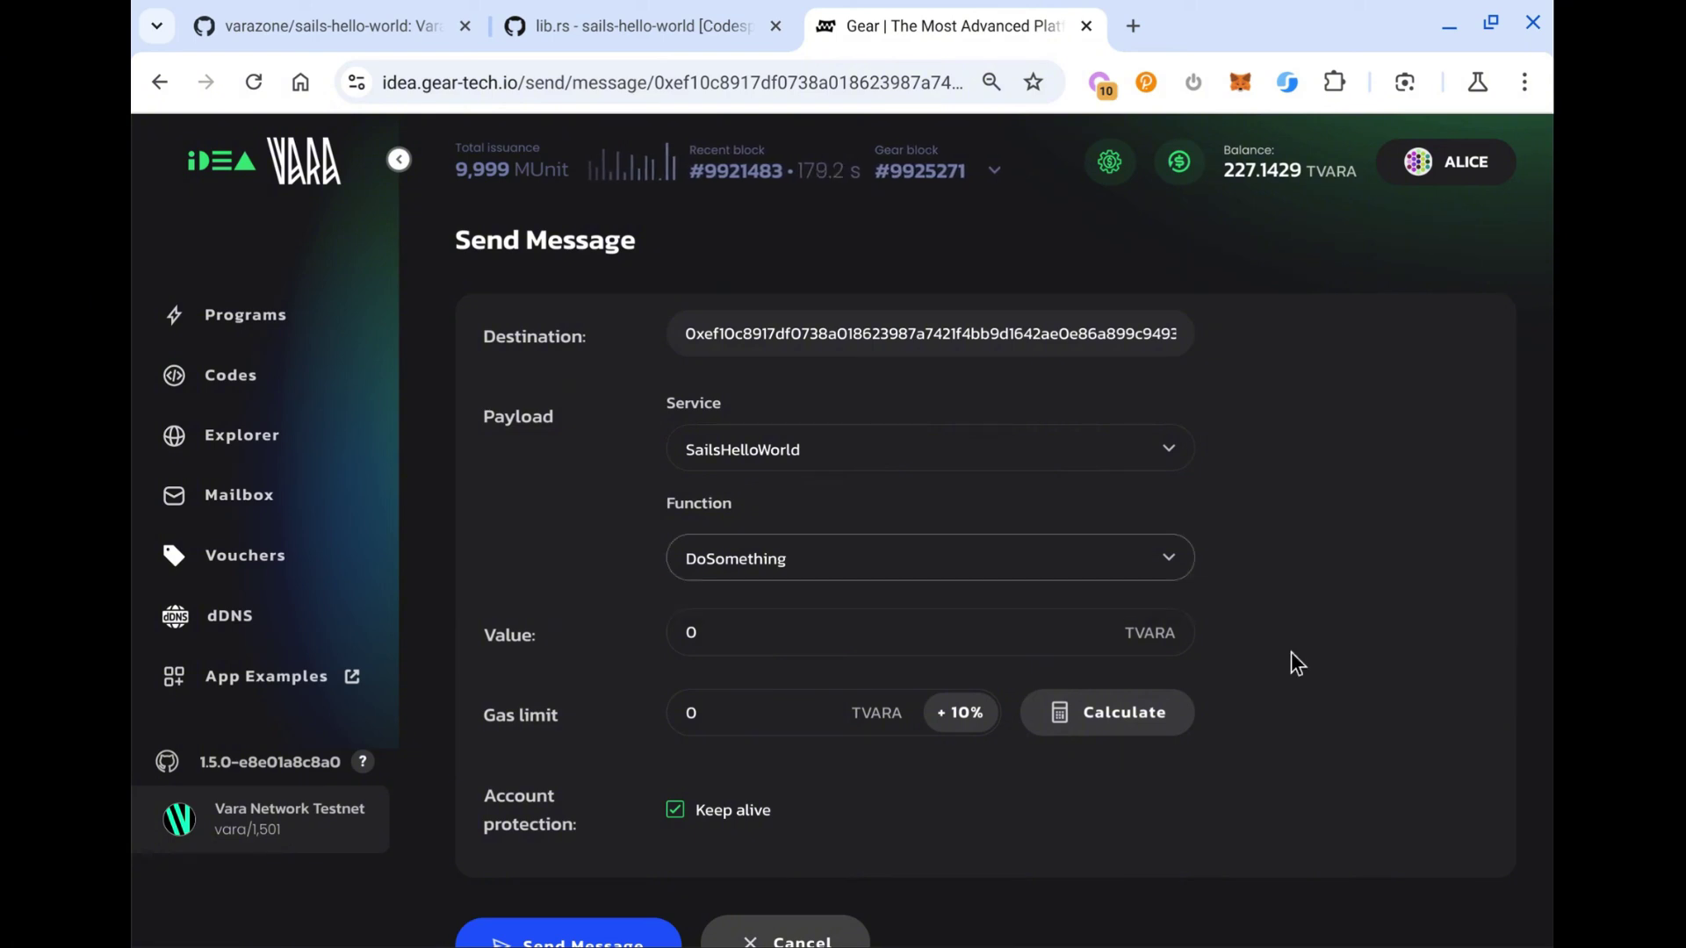
- Calculate the message's gas limit, then send the message and submit its transaction
left_click(1098, 711)
scroll(1054, 571, "down", 3)
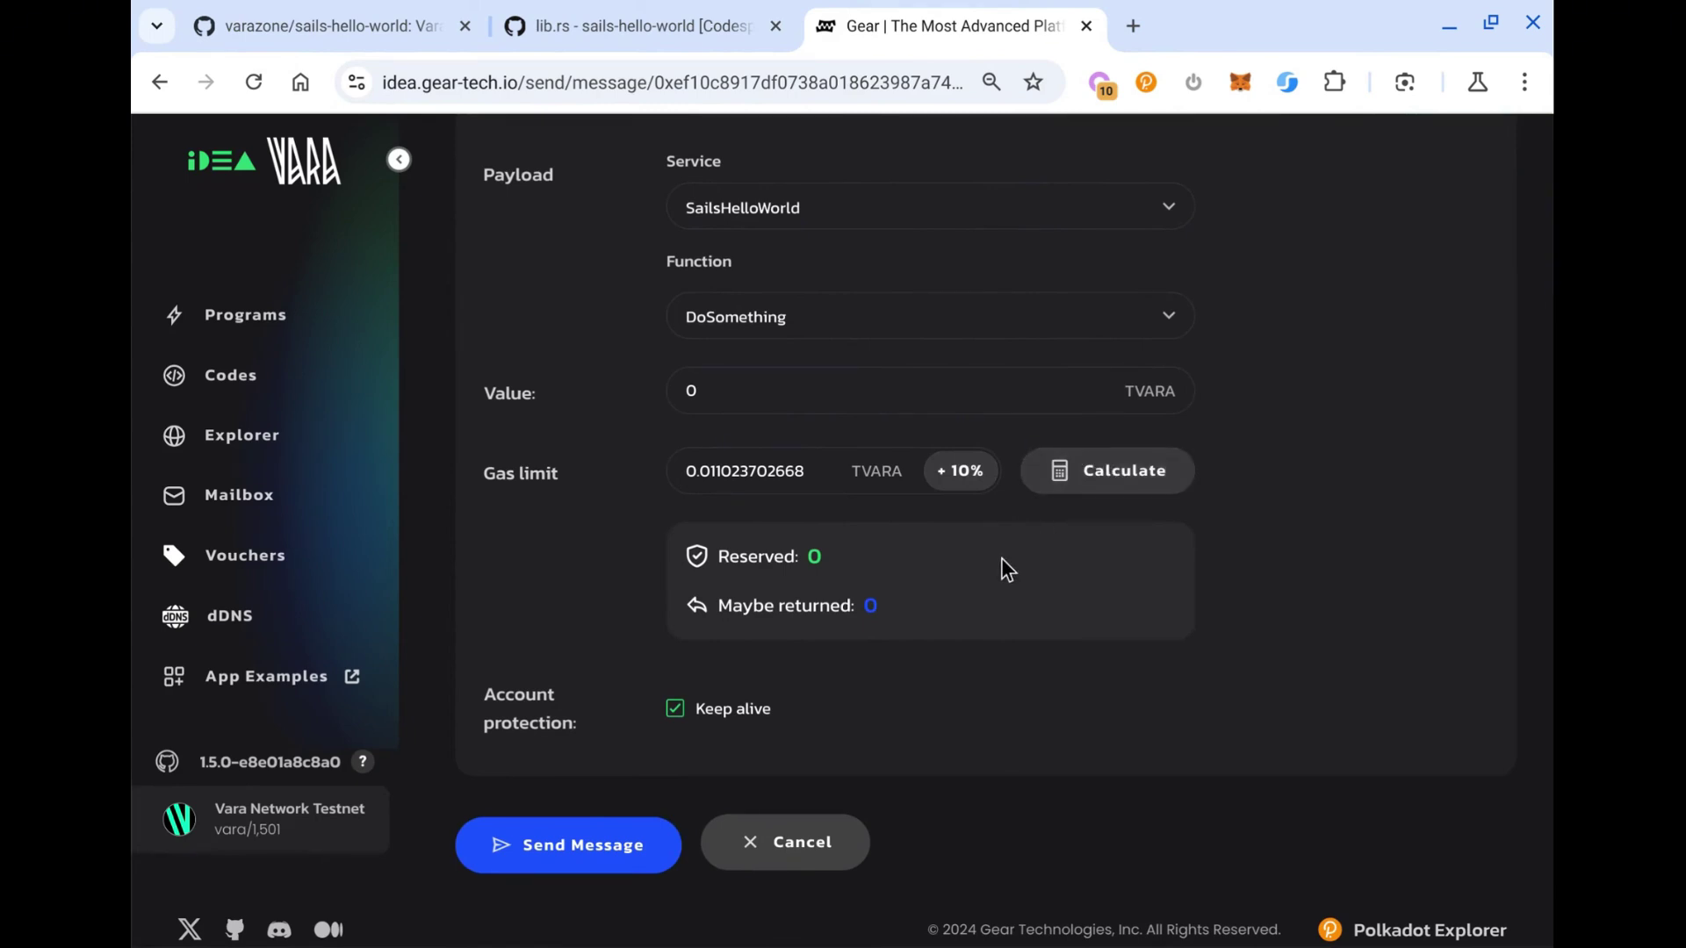
left_click(632, 849)
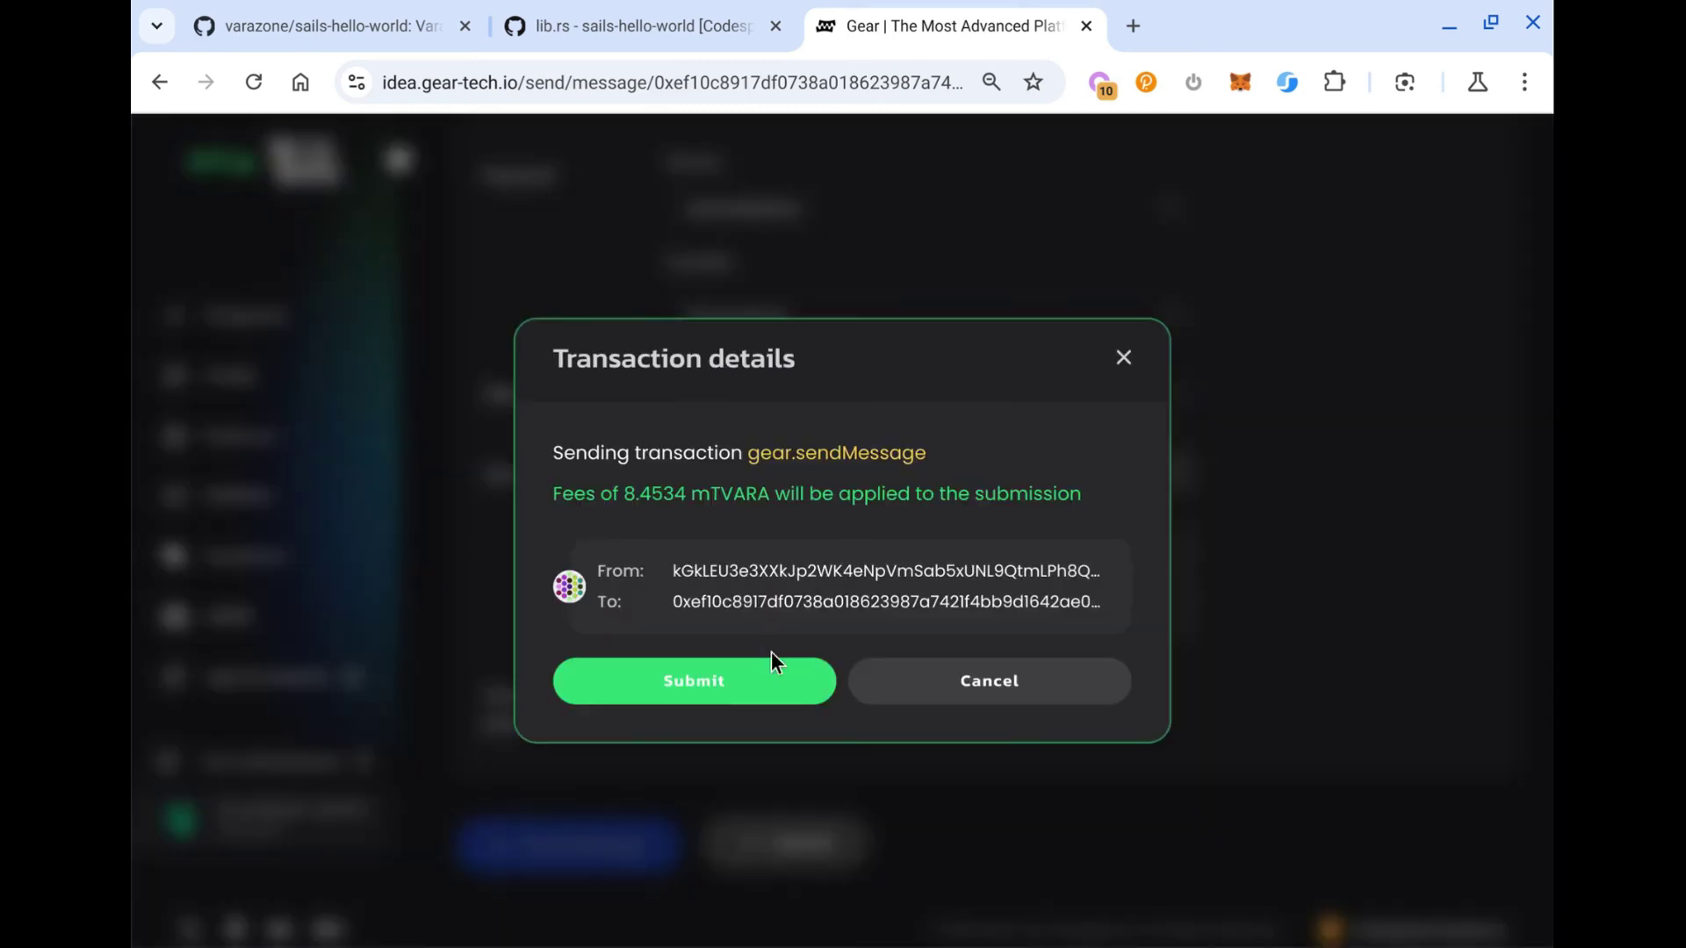
left_click(773, 692)
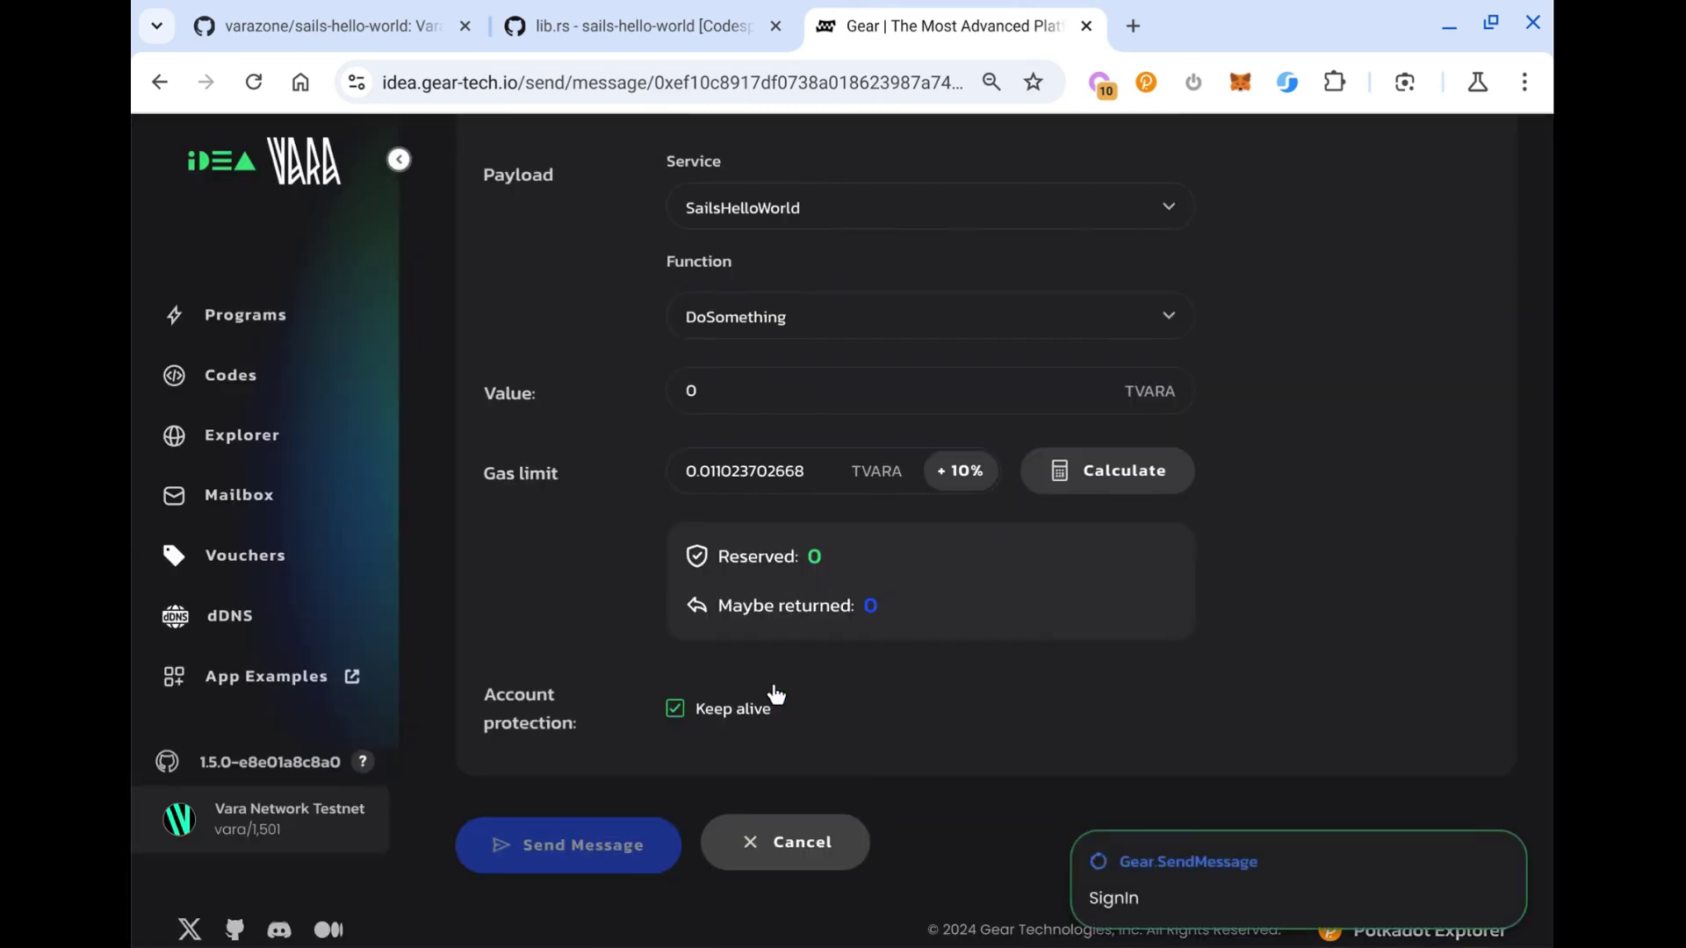
- Examine the details of the DoSomething message sent to the program, and return to the program's messages
left_click(688, 851)
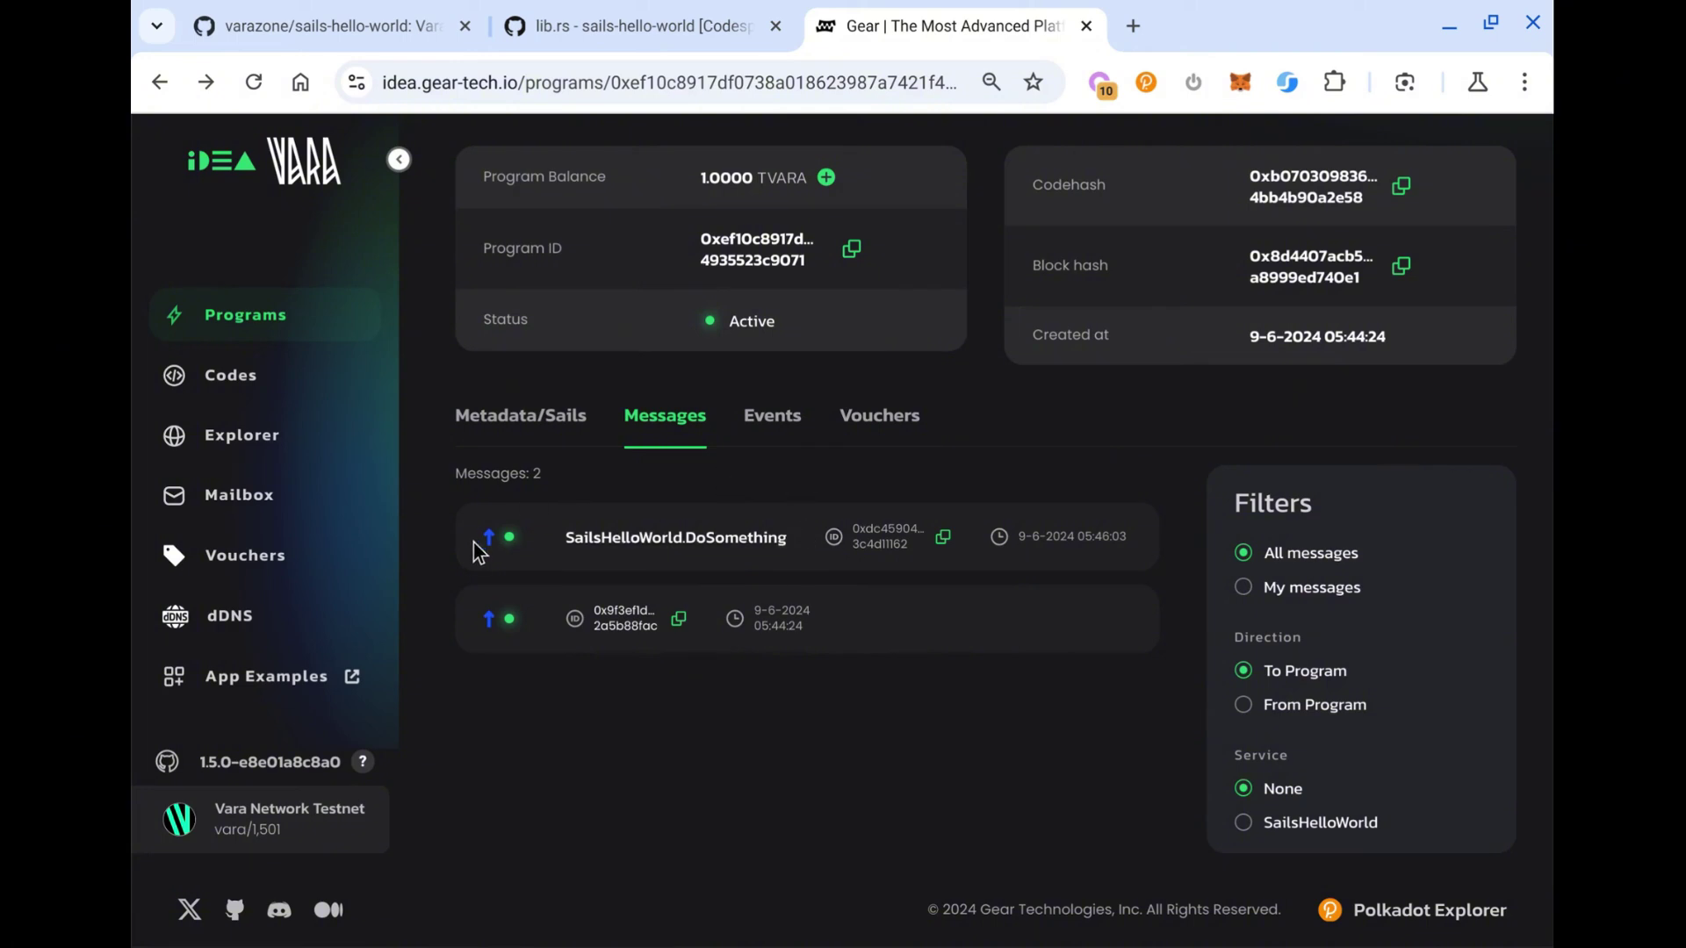
left_click(707, 551)
scroll(676, 751, "down", 2)
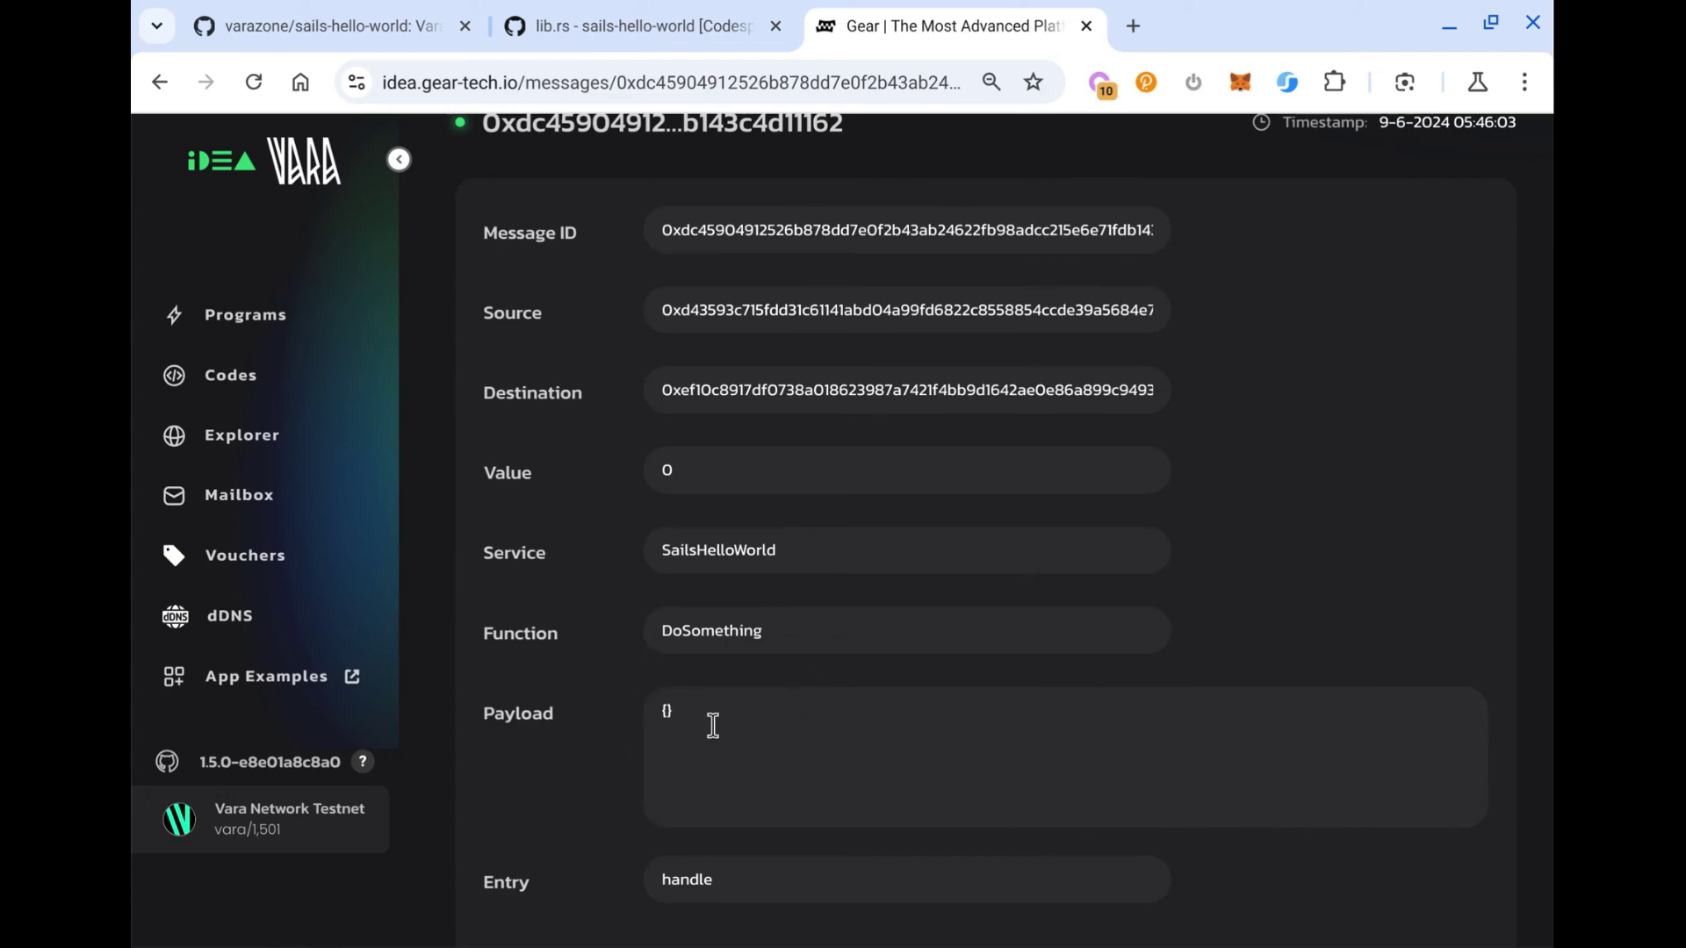
scroll(710, 725, "left", 5)
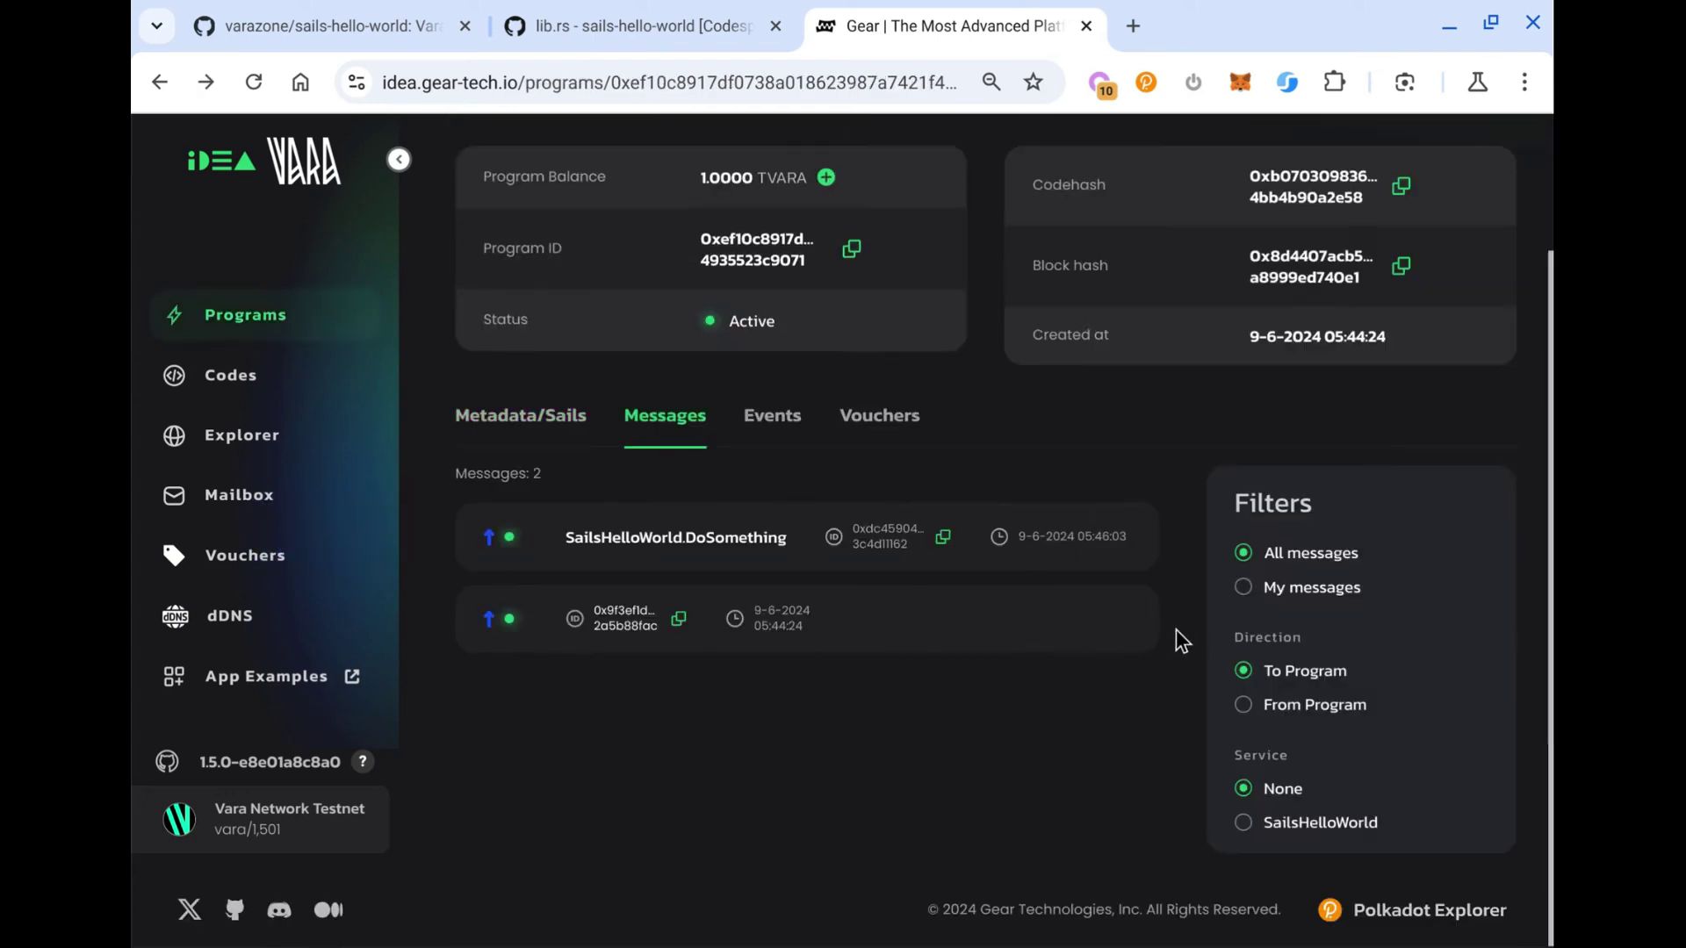
- Filter the messages to those coming from the program and read the payload of the DoSomething reply
left_click(1247, 708)
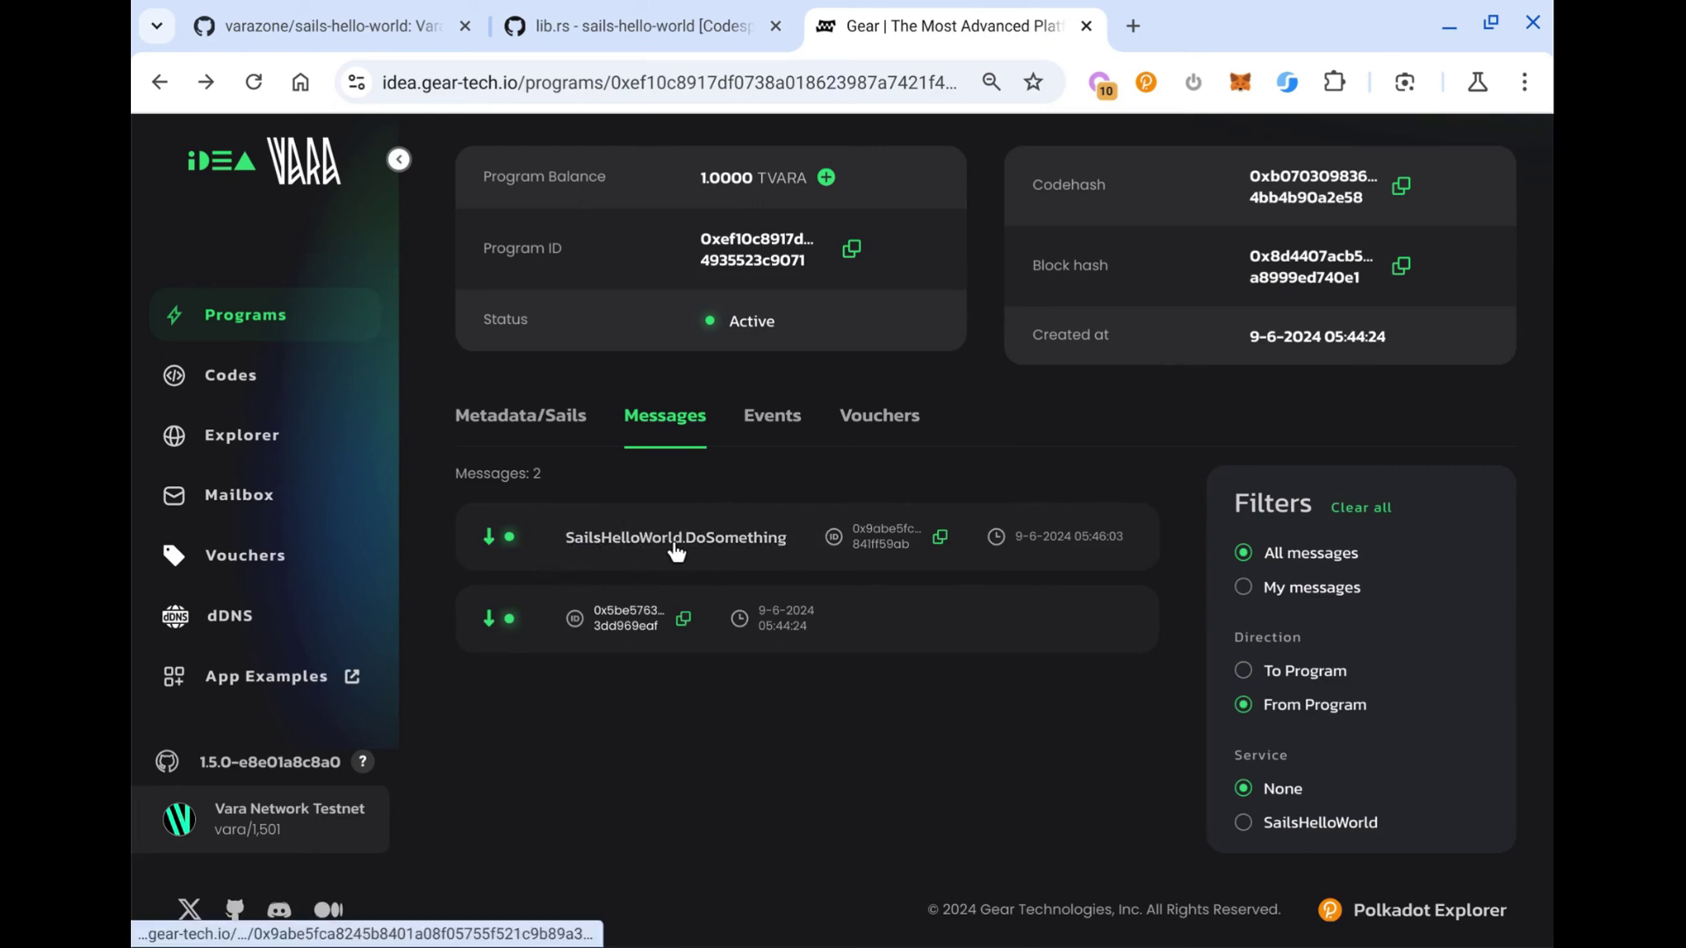
left_click(677, 551)
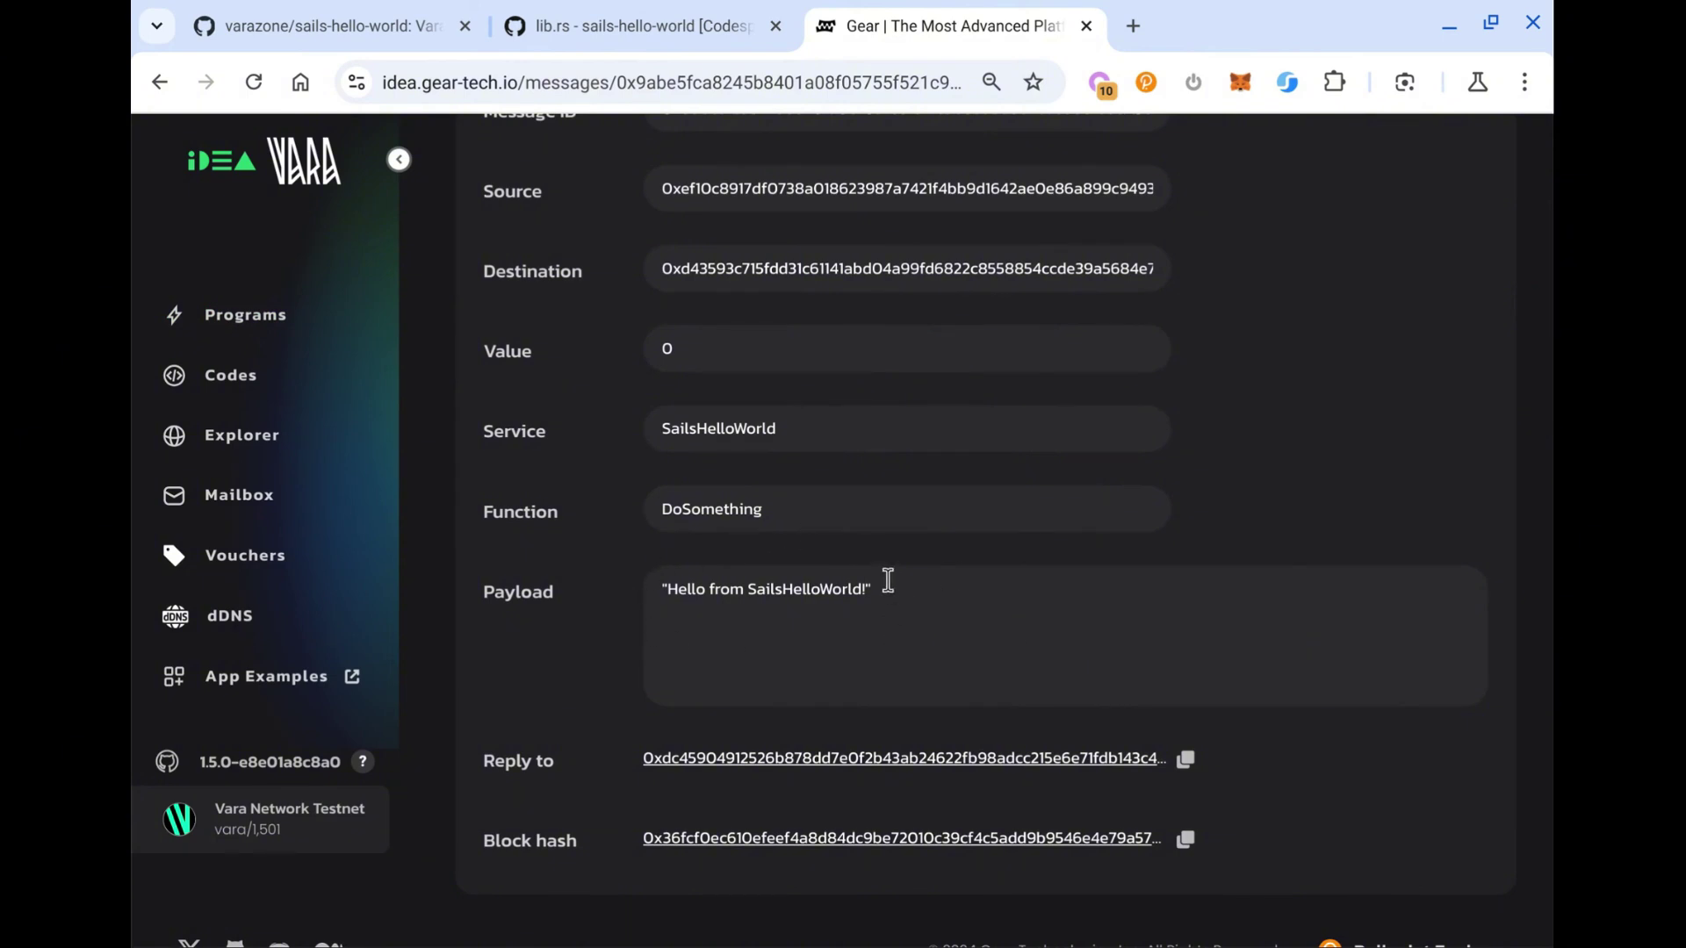
key("alt+Left")
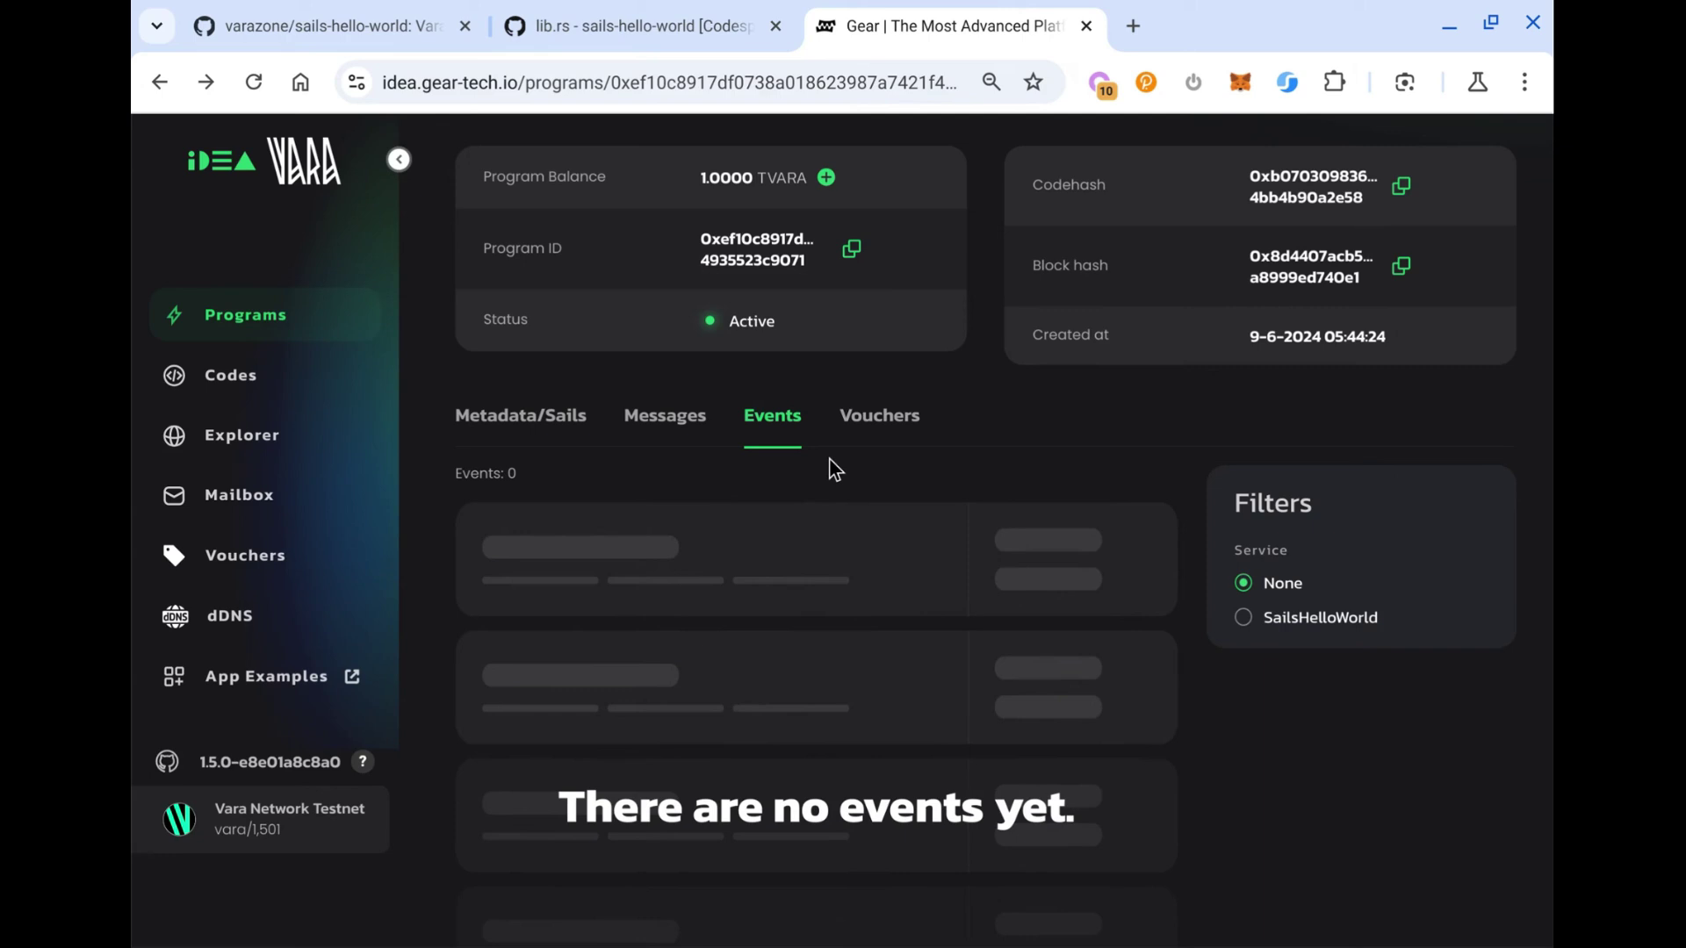
- Review the program's metadata and check its vouchers
left_click(555, 416)
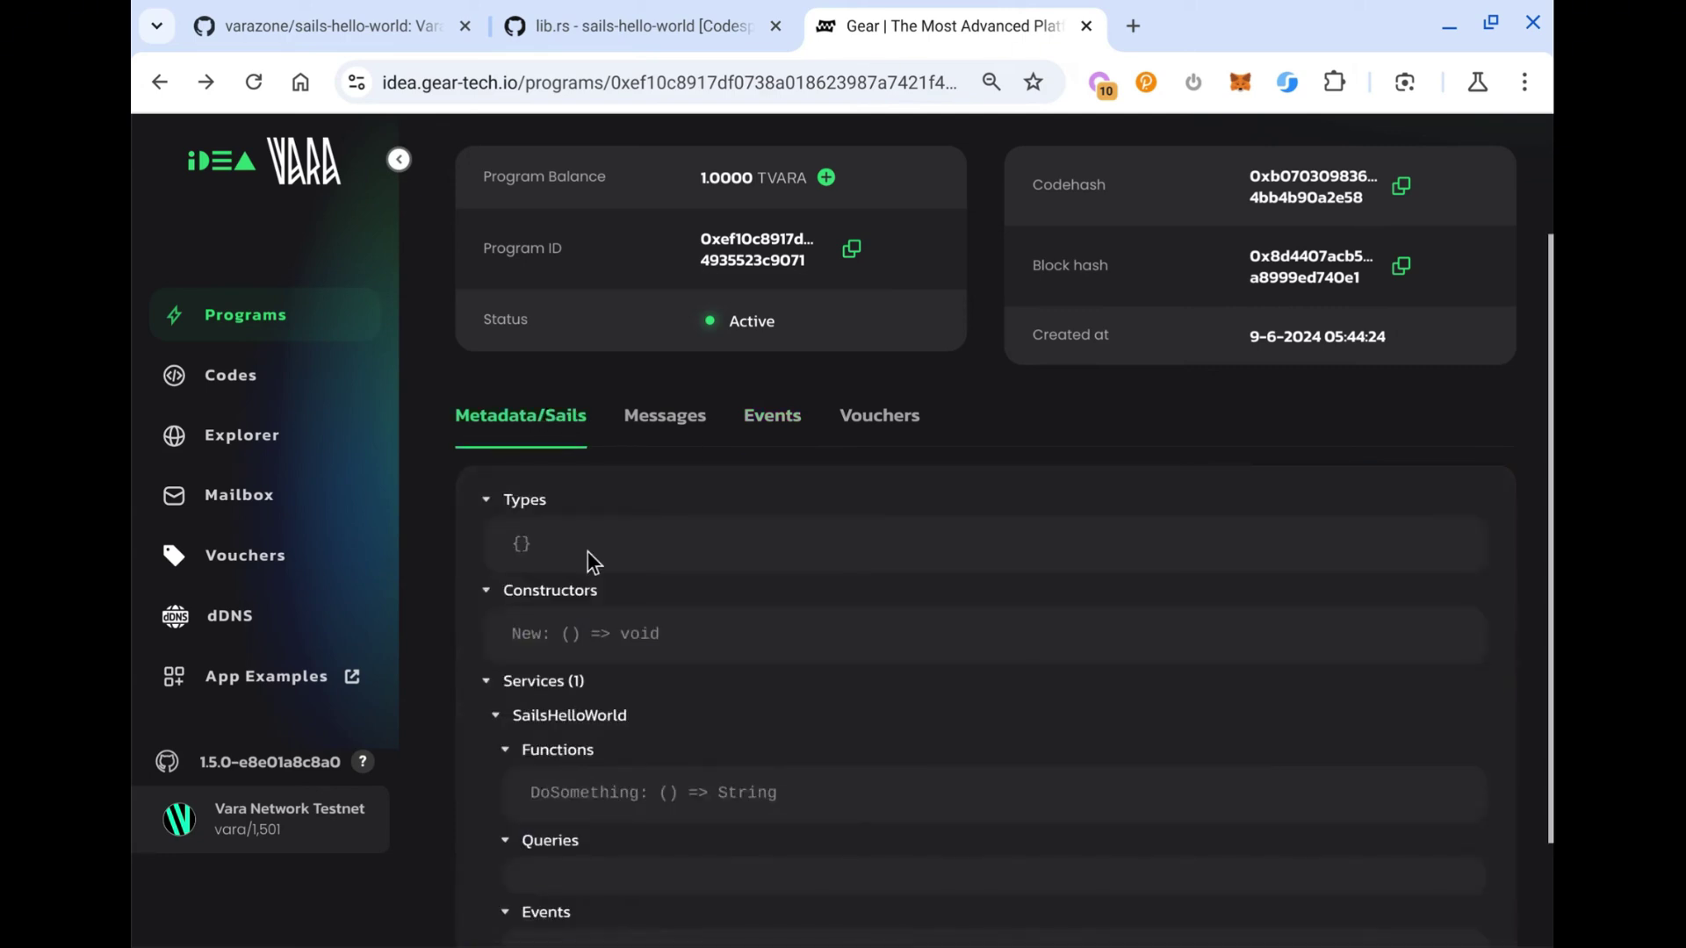
scroll(566, 714, "down", 2)
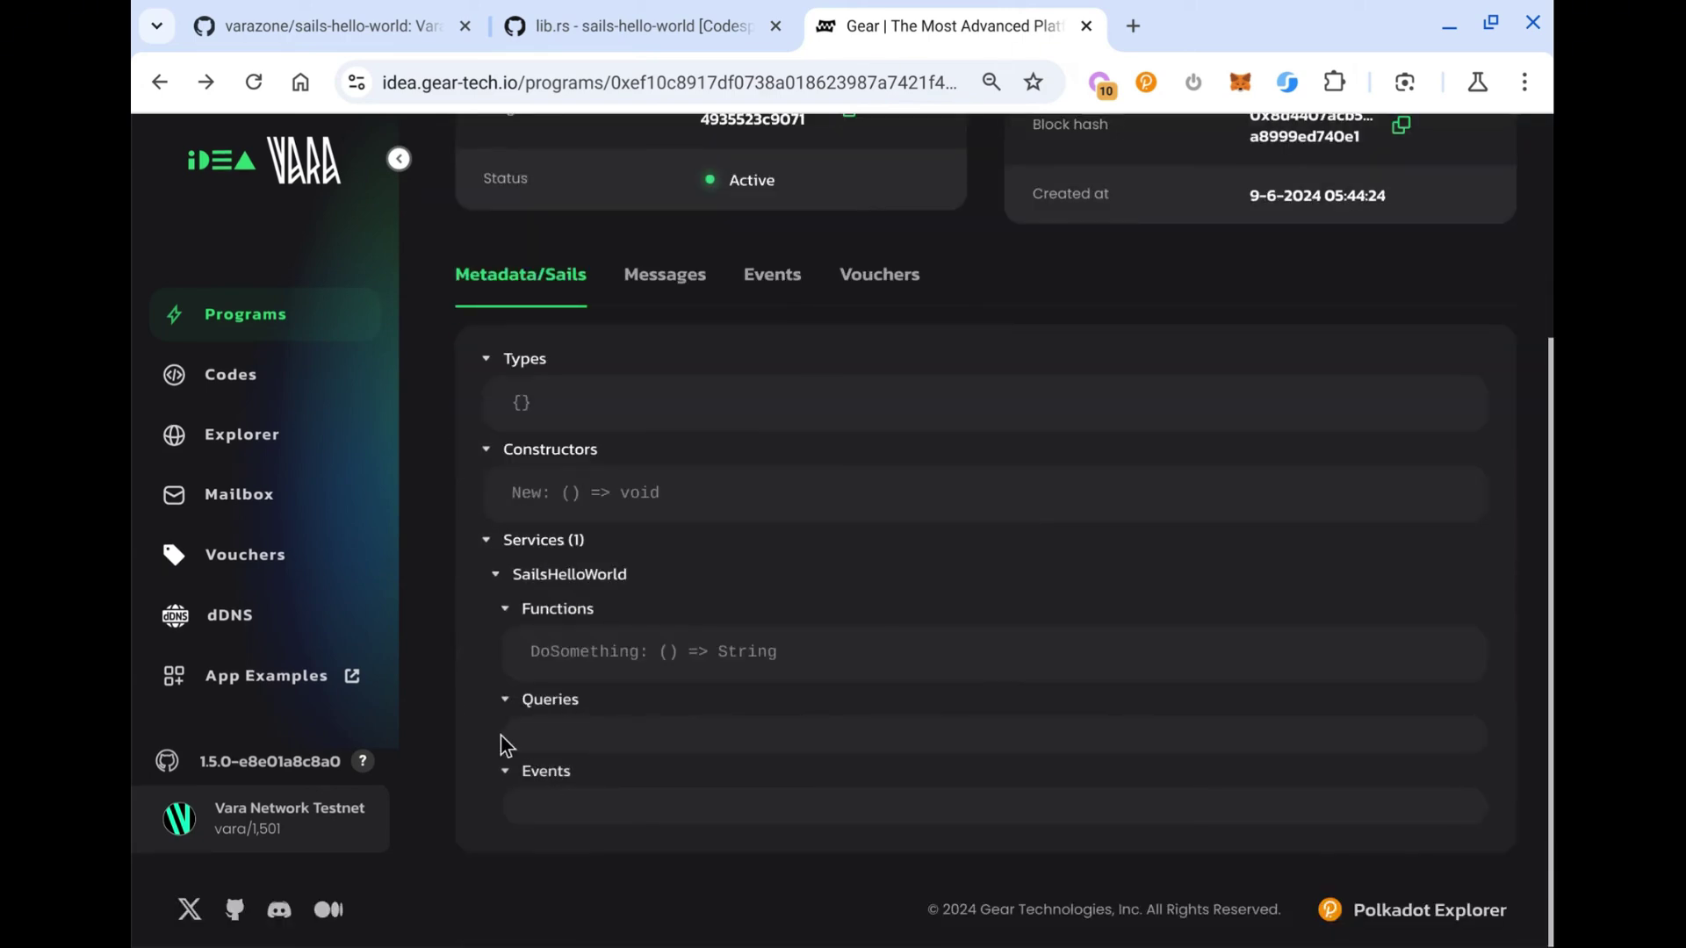
scroll(772, 500, "up", 2)
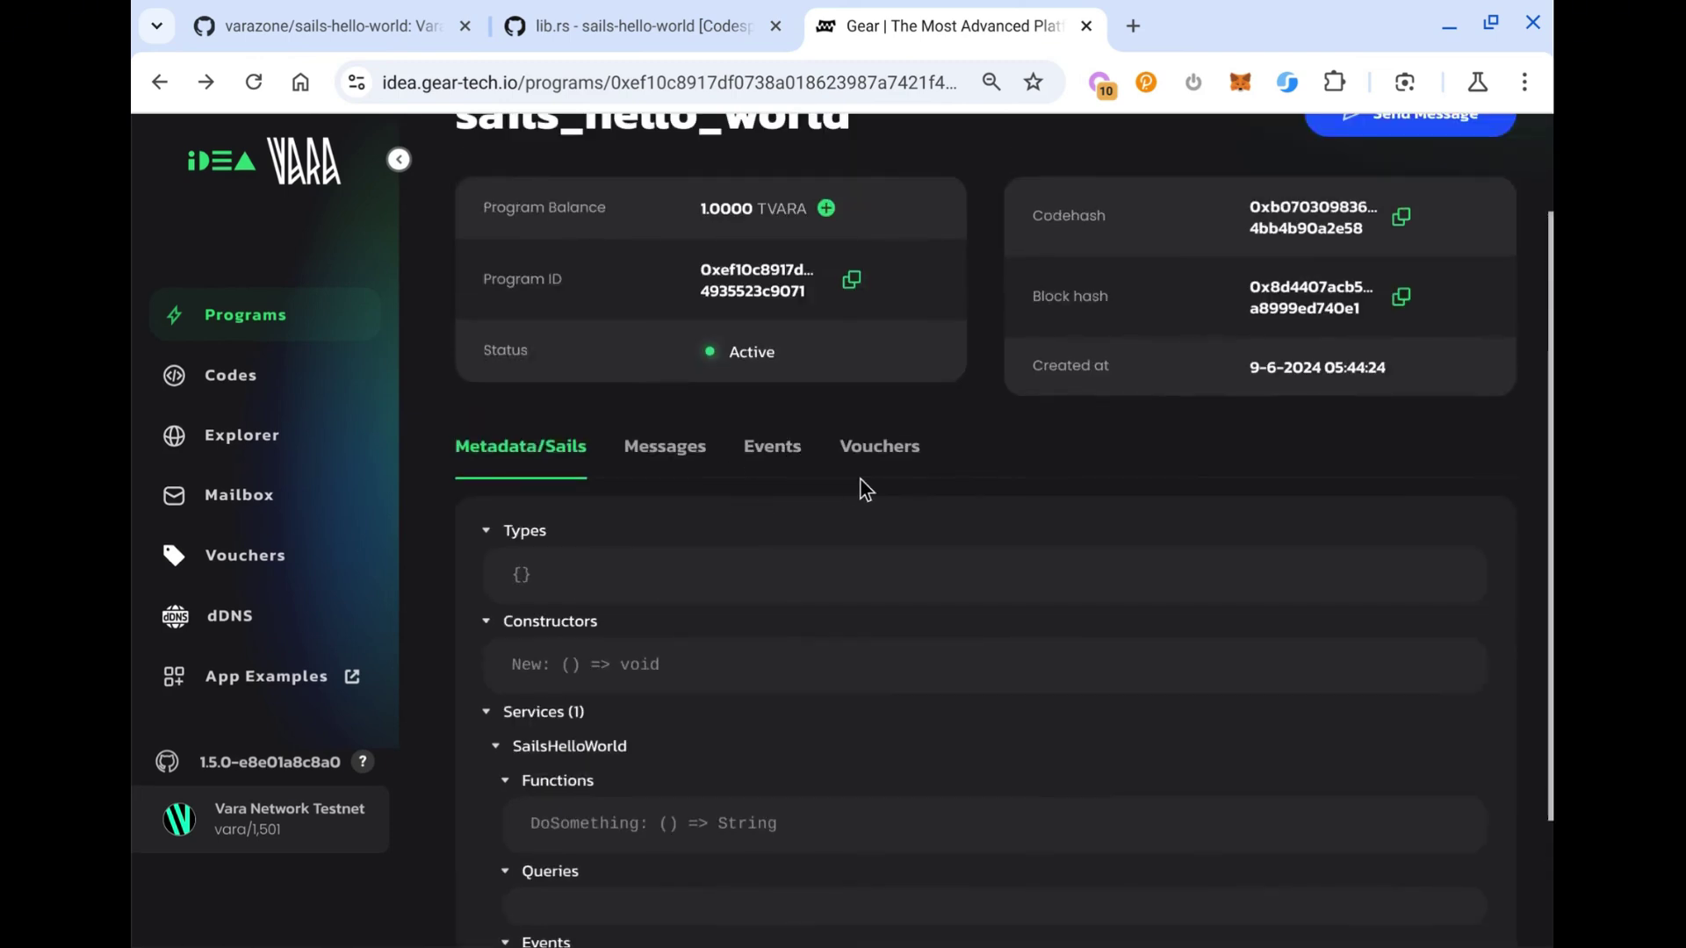
left_click(904, 460)
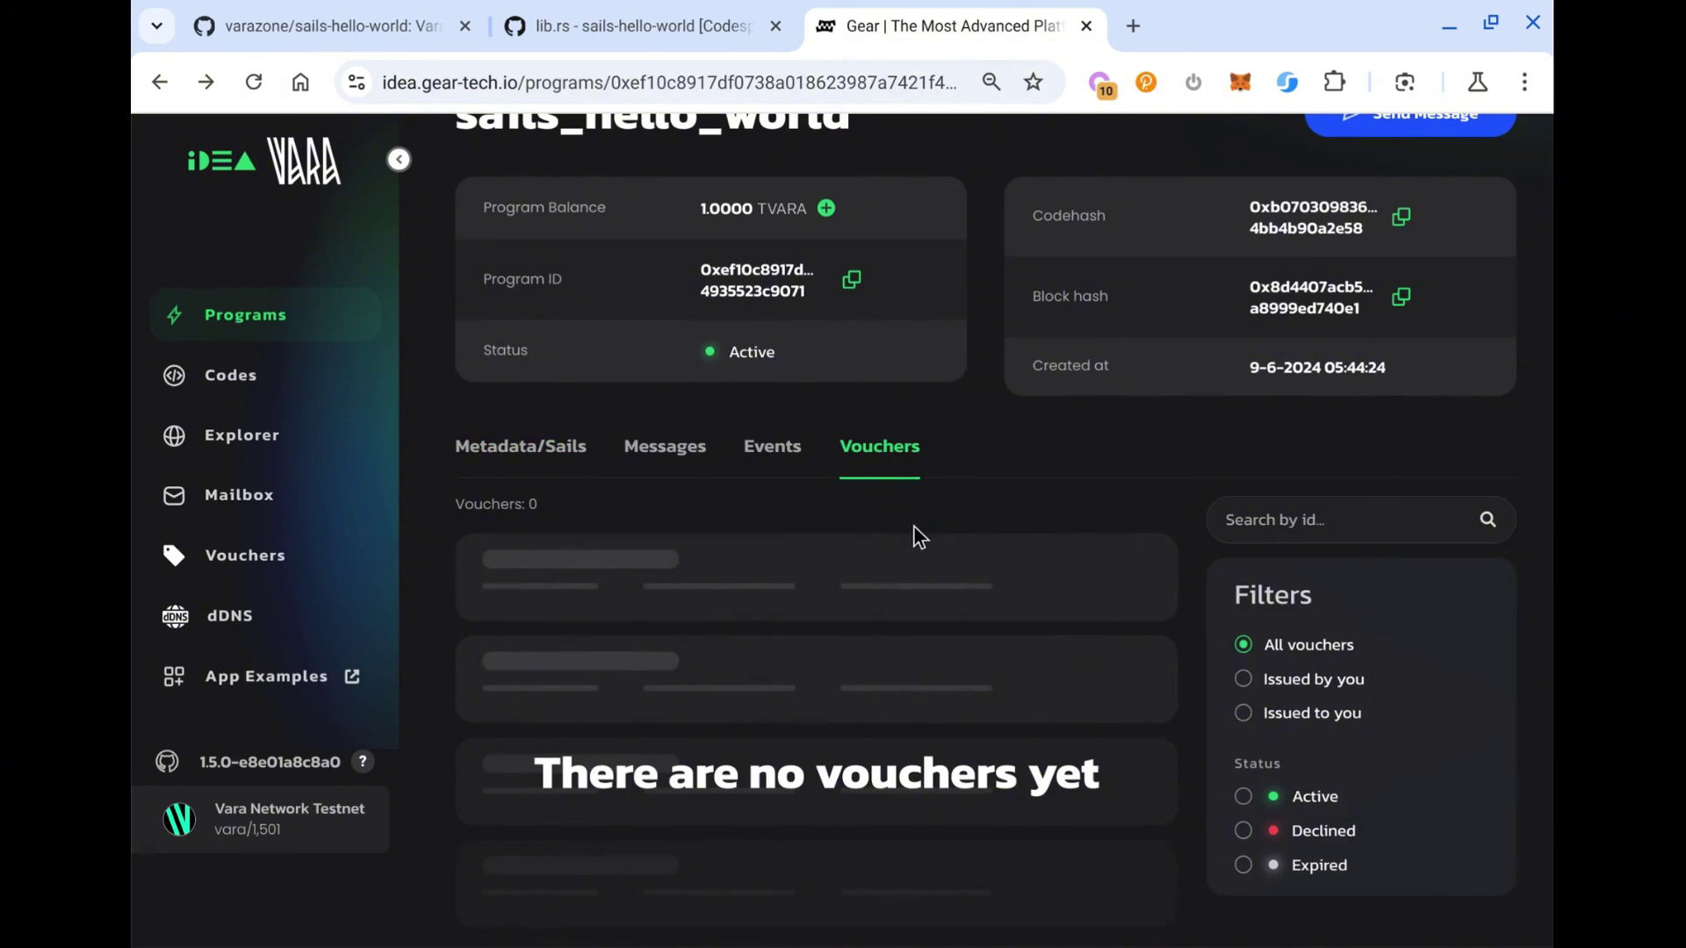
scroll(913, 525, "down", 1)
scroll(913, 525, "up", 3)
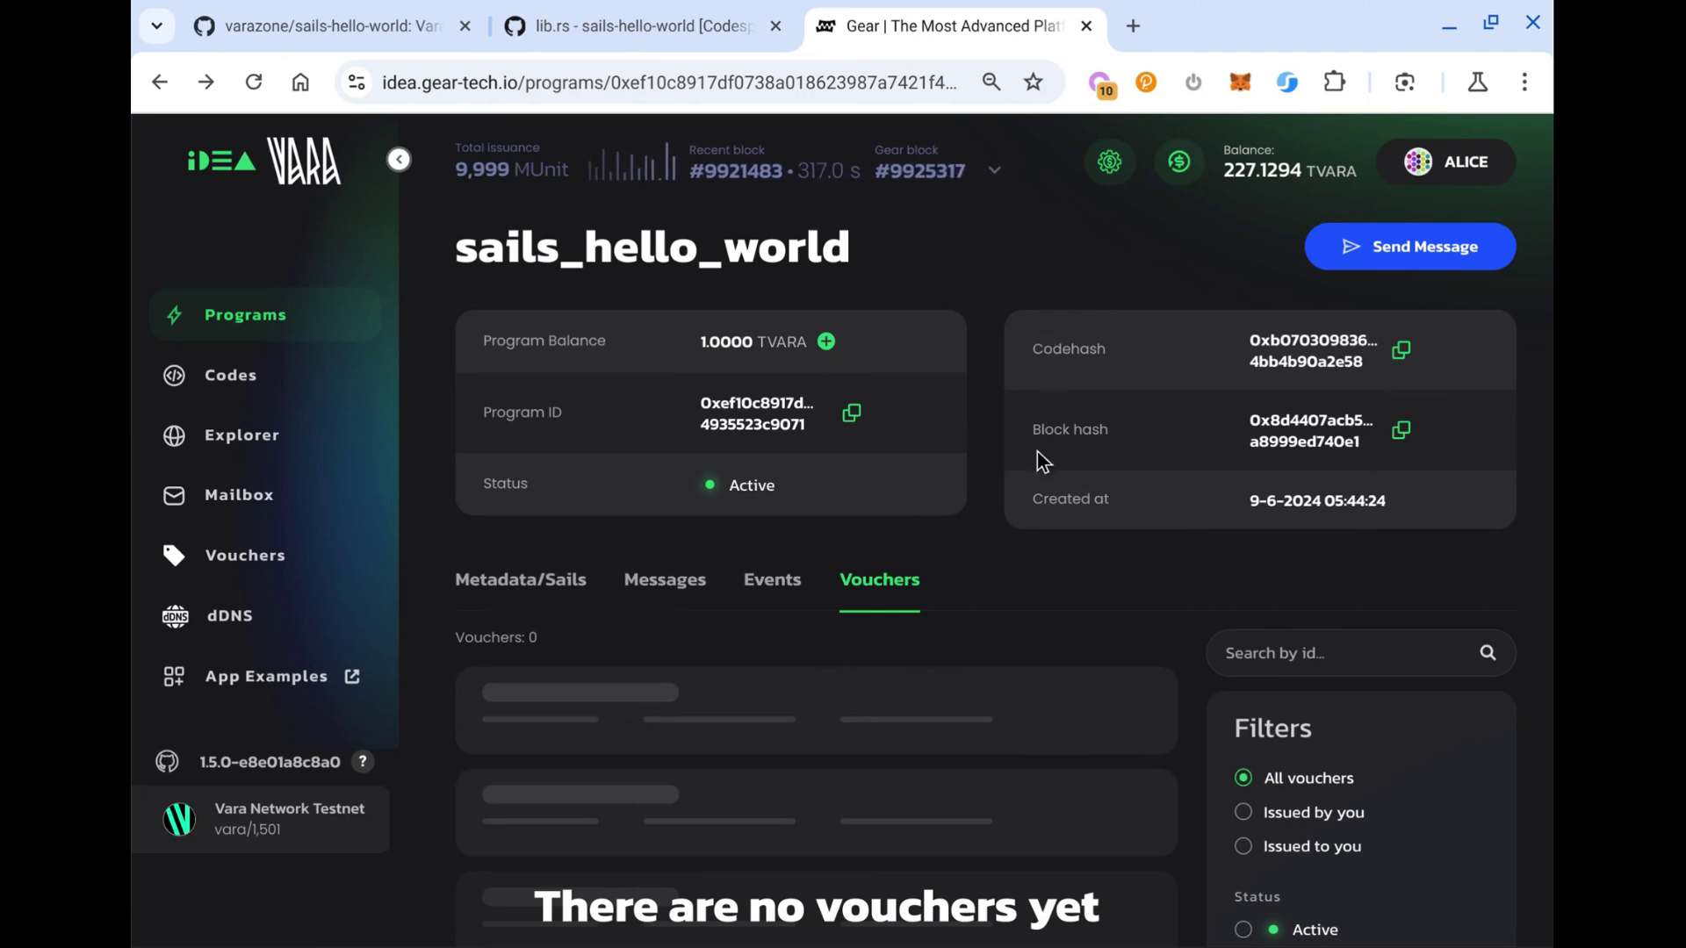
- Open the voucher creation form from the list of all vouchers and examine its fields and expiration time options
left_click(347, 566)
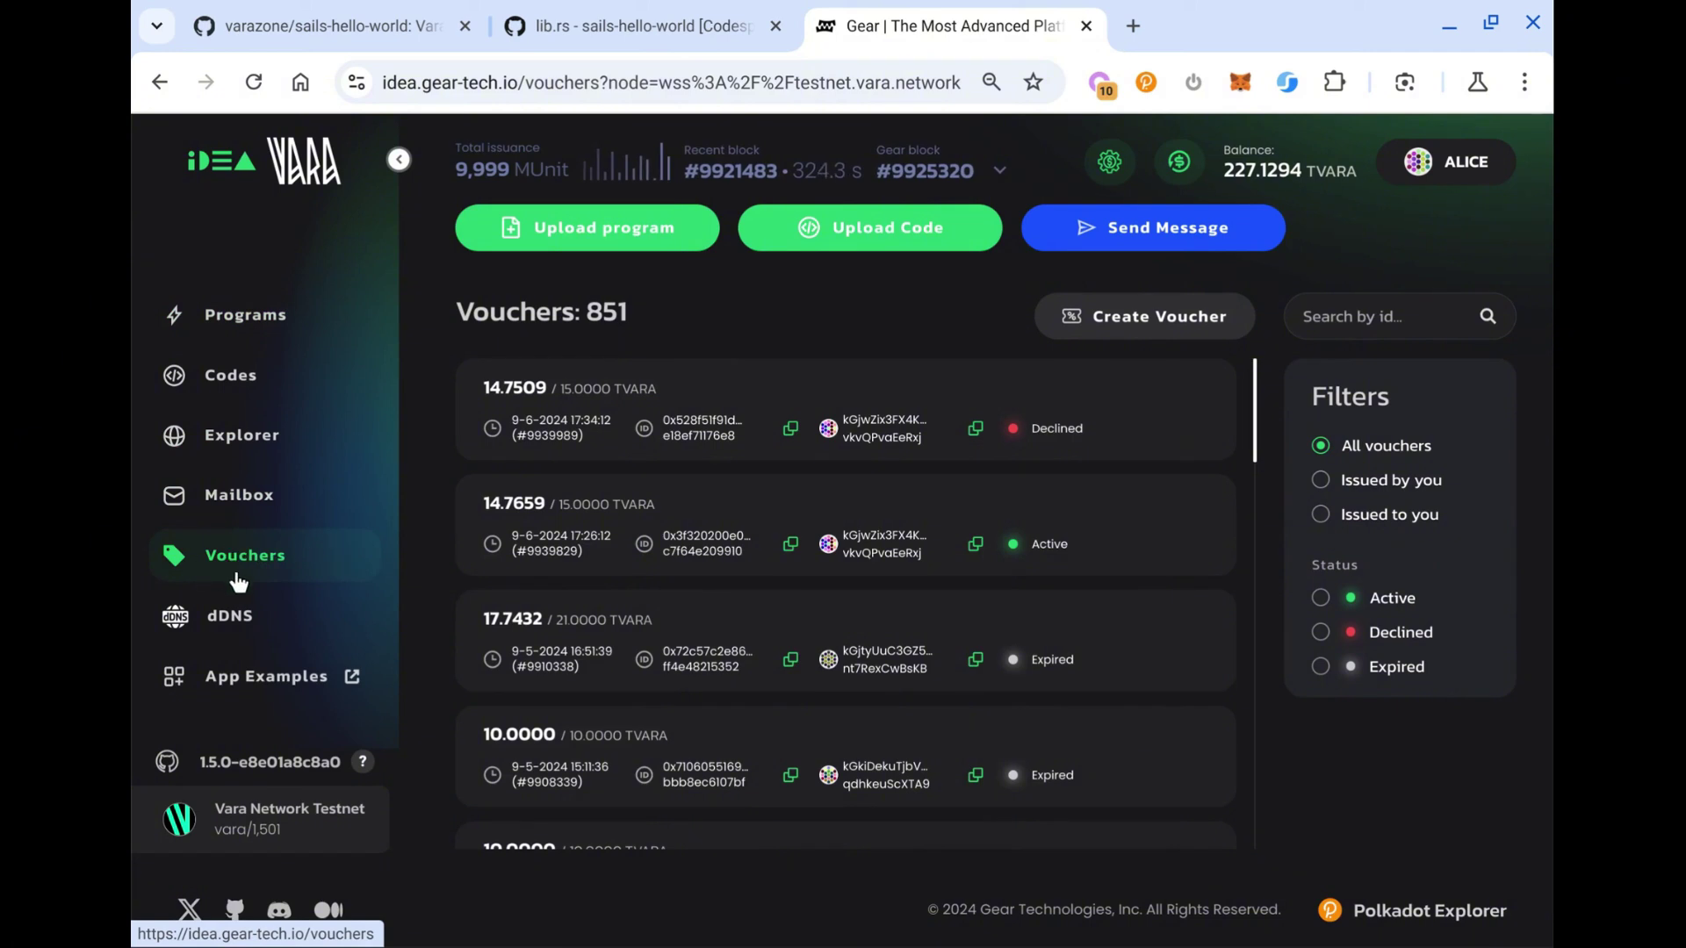
left_click(1102, 317)
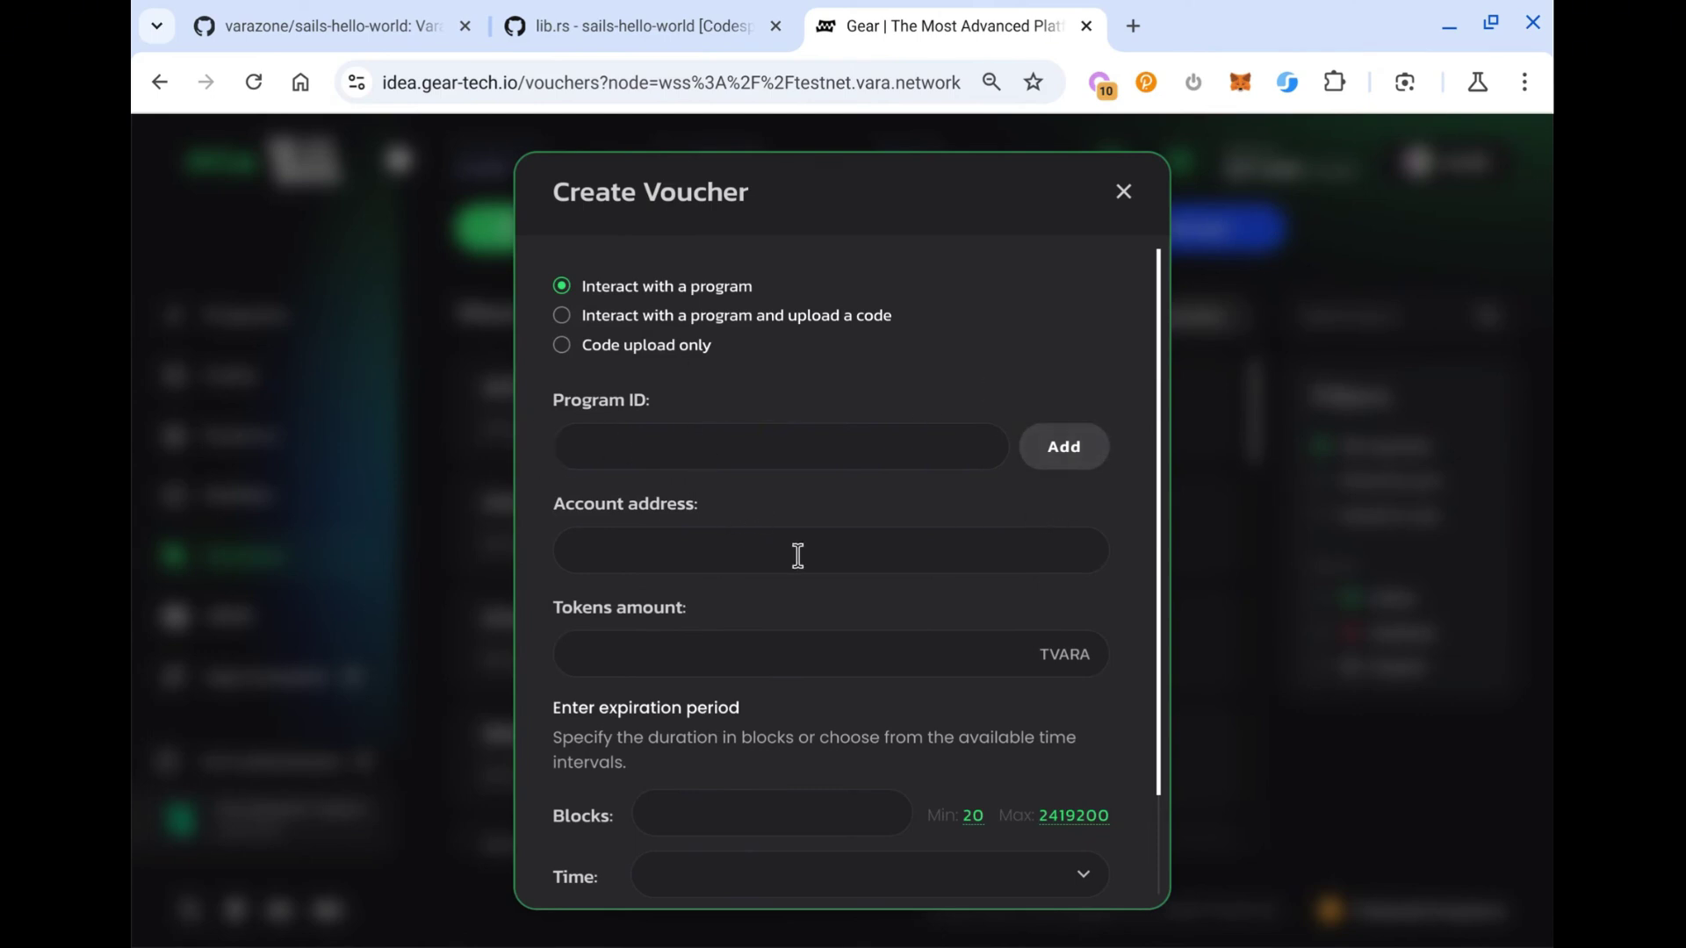
scroll(1054, 624, "down", 2)
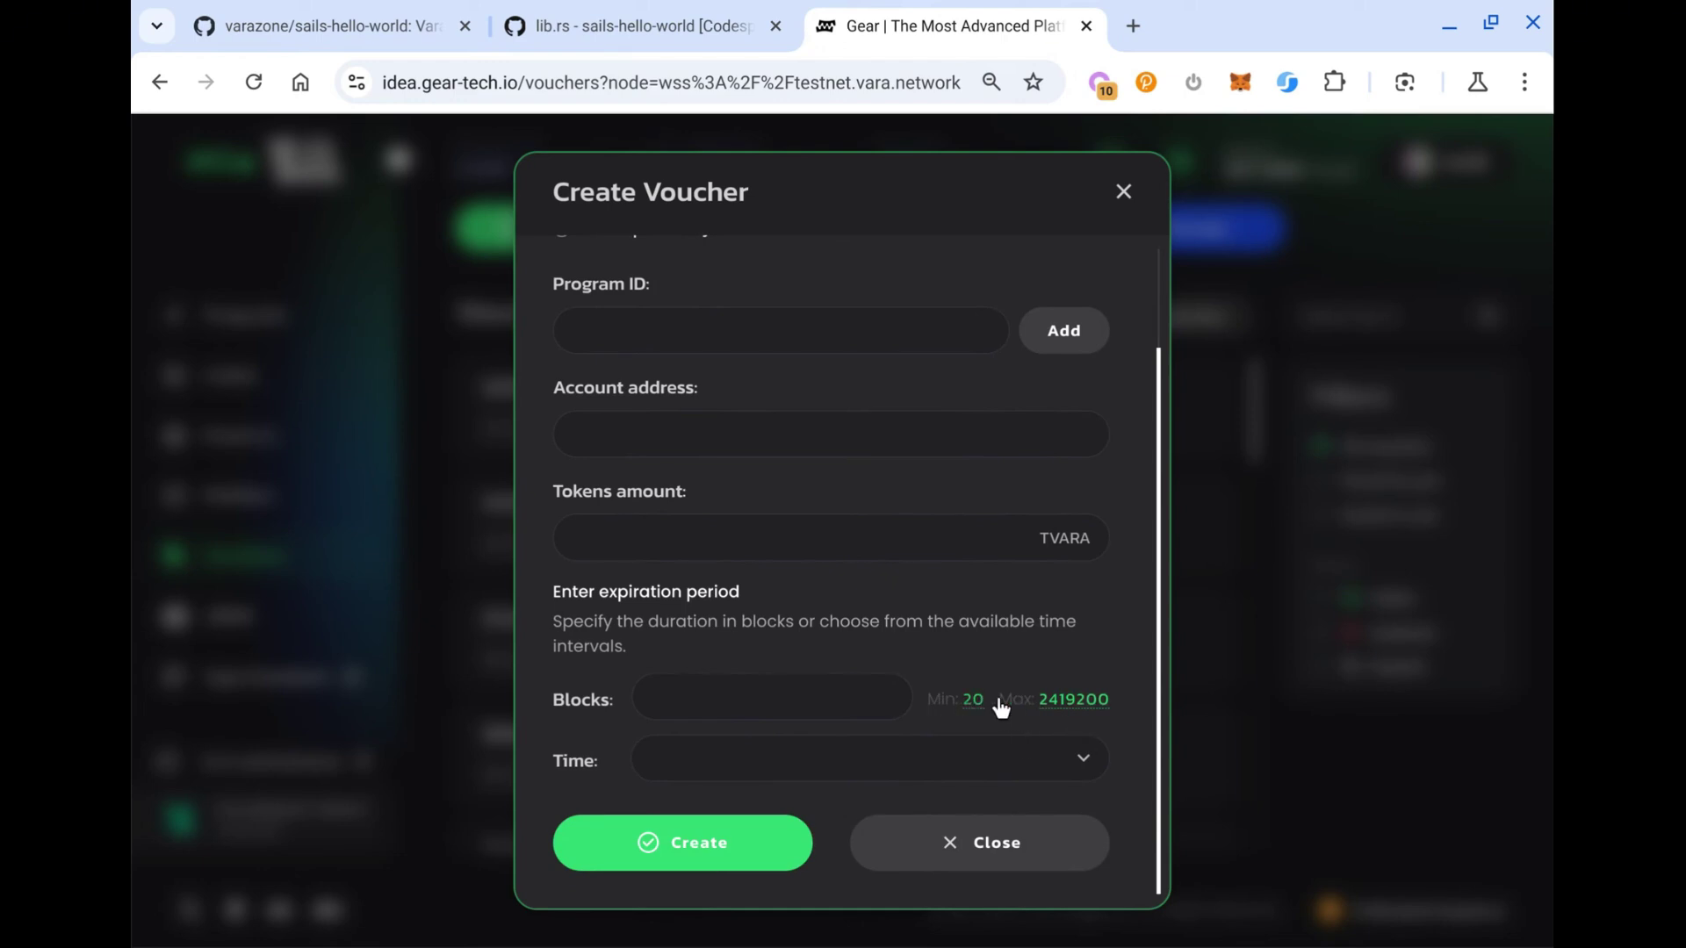
left_click(1084, 760)
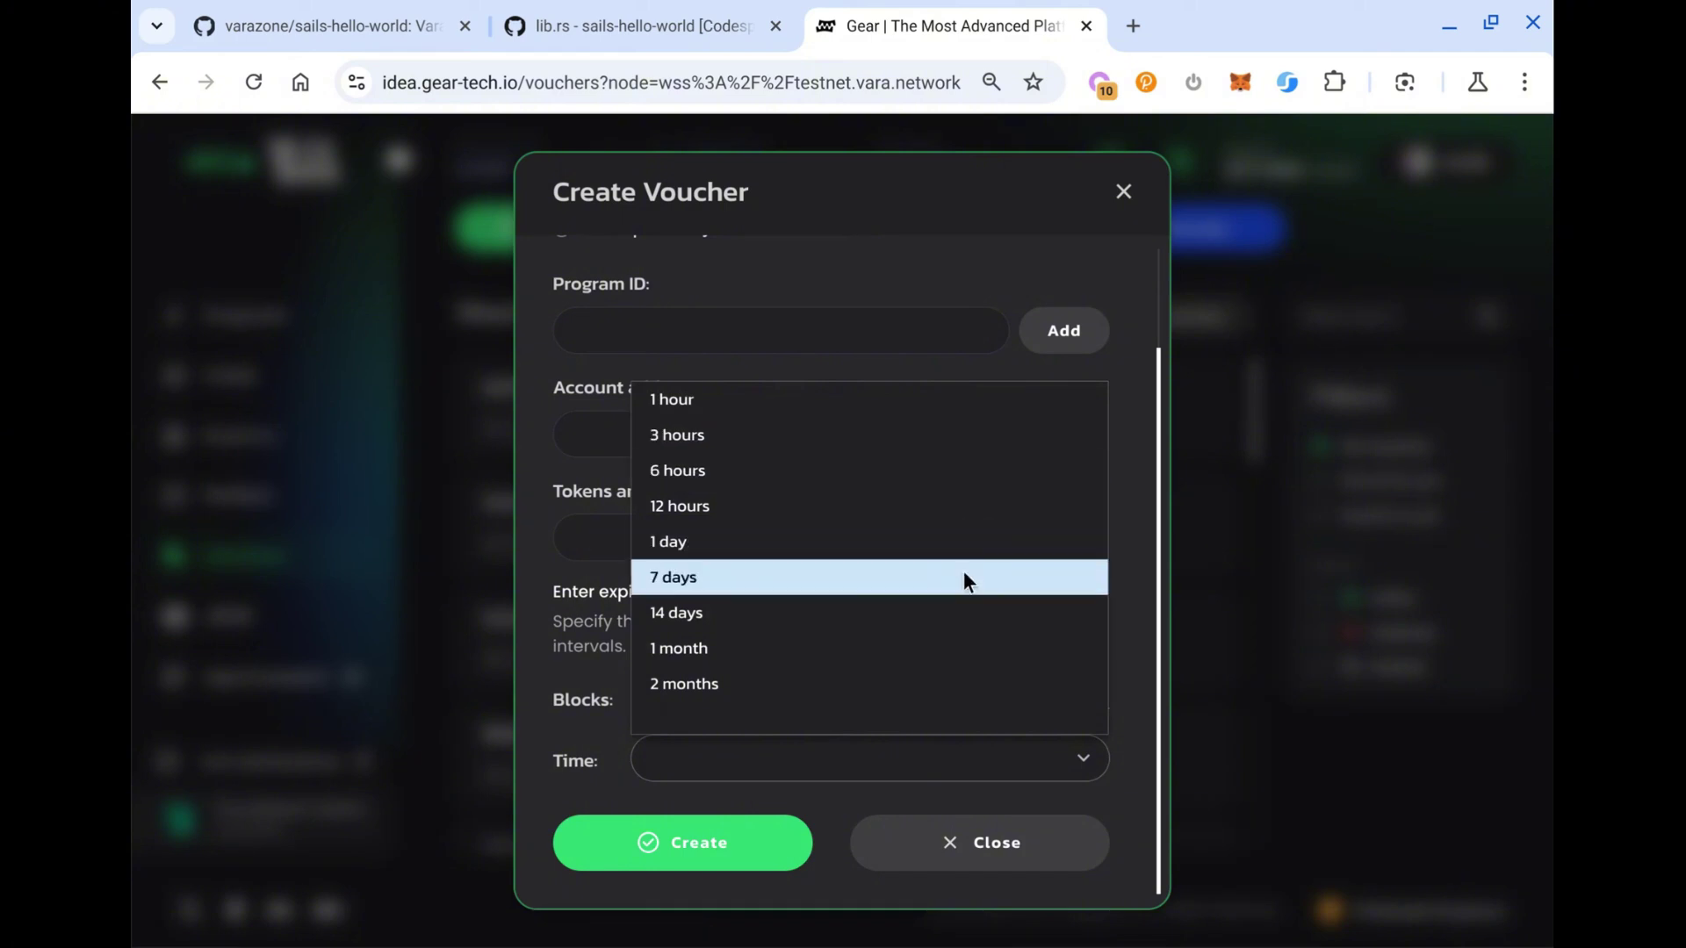
- Reopen the sails_hello_world program and follow its codehash to the details of its uploaded code
left_click(298, 378)
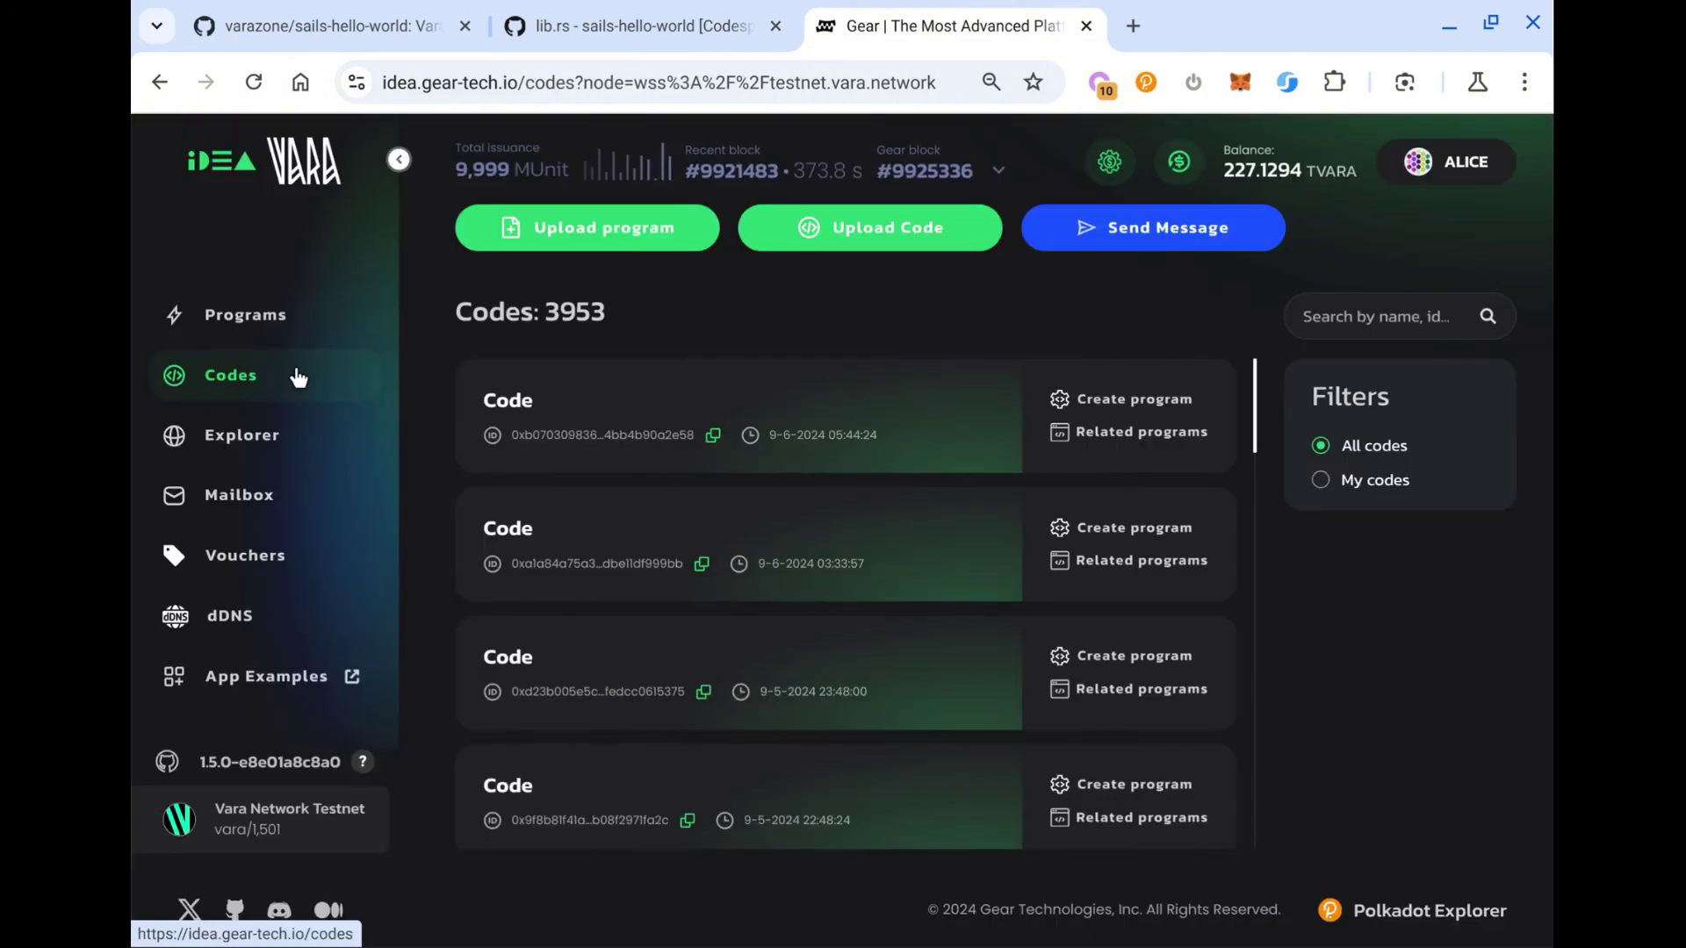
left_click(294, 322)
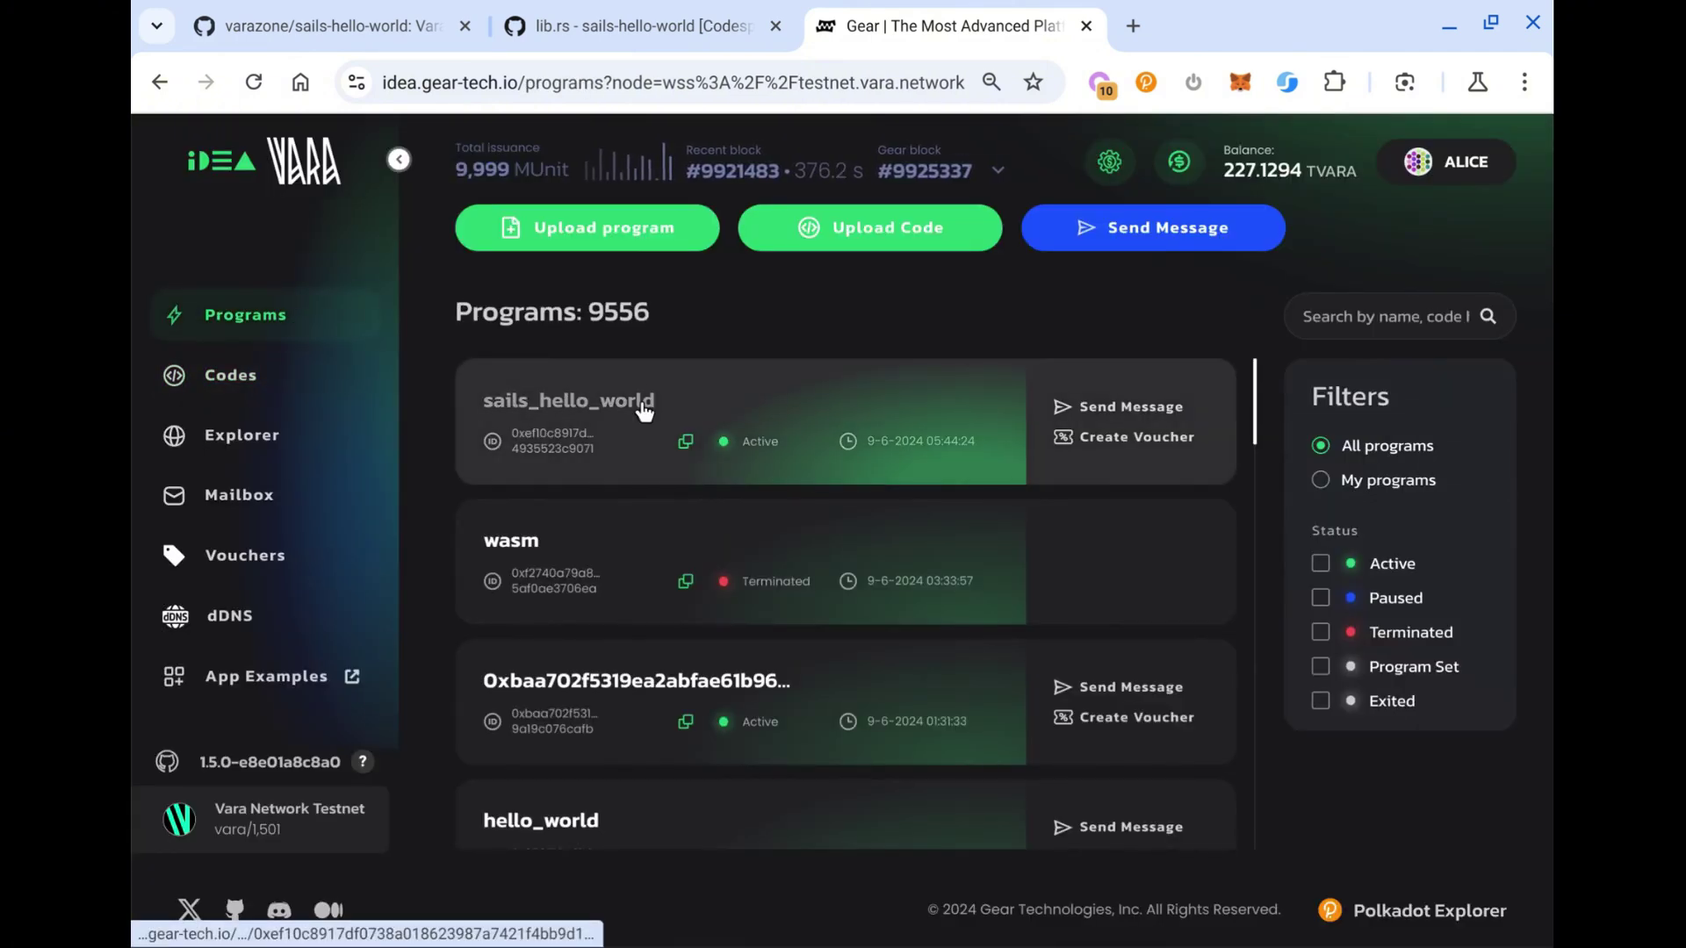
left_click(644, 405)
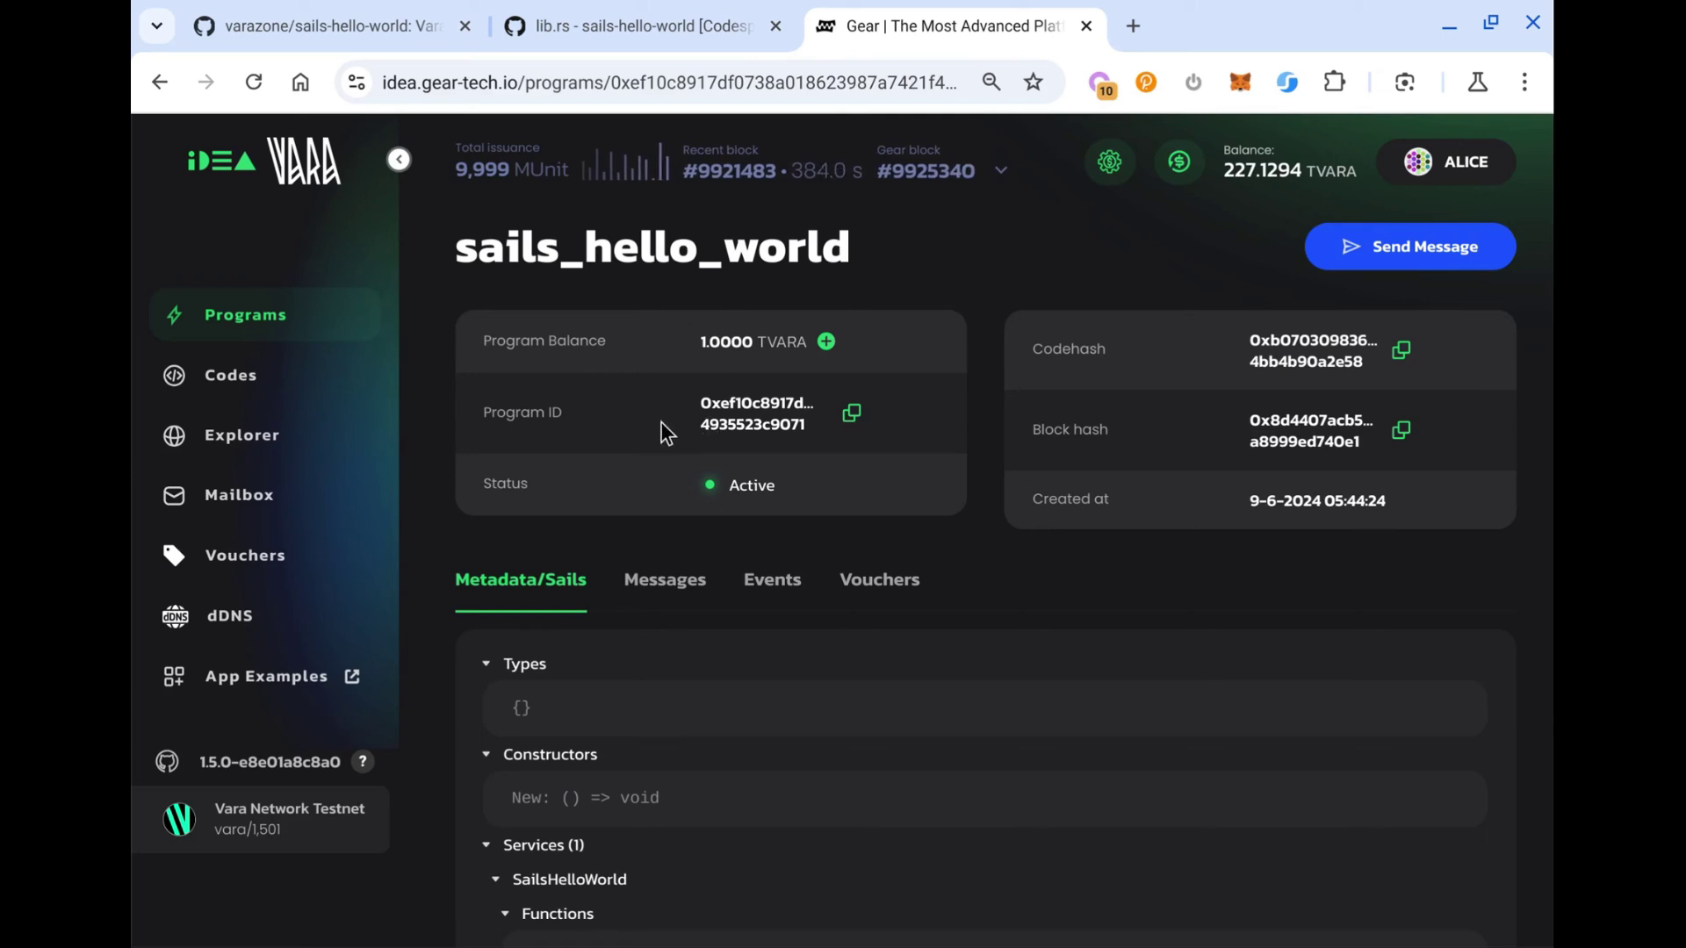
left_click(1306, 362)
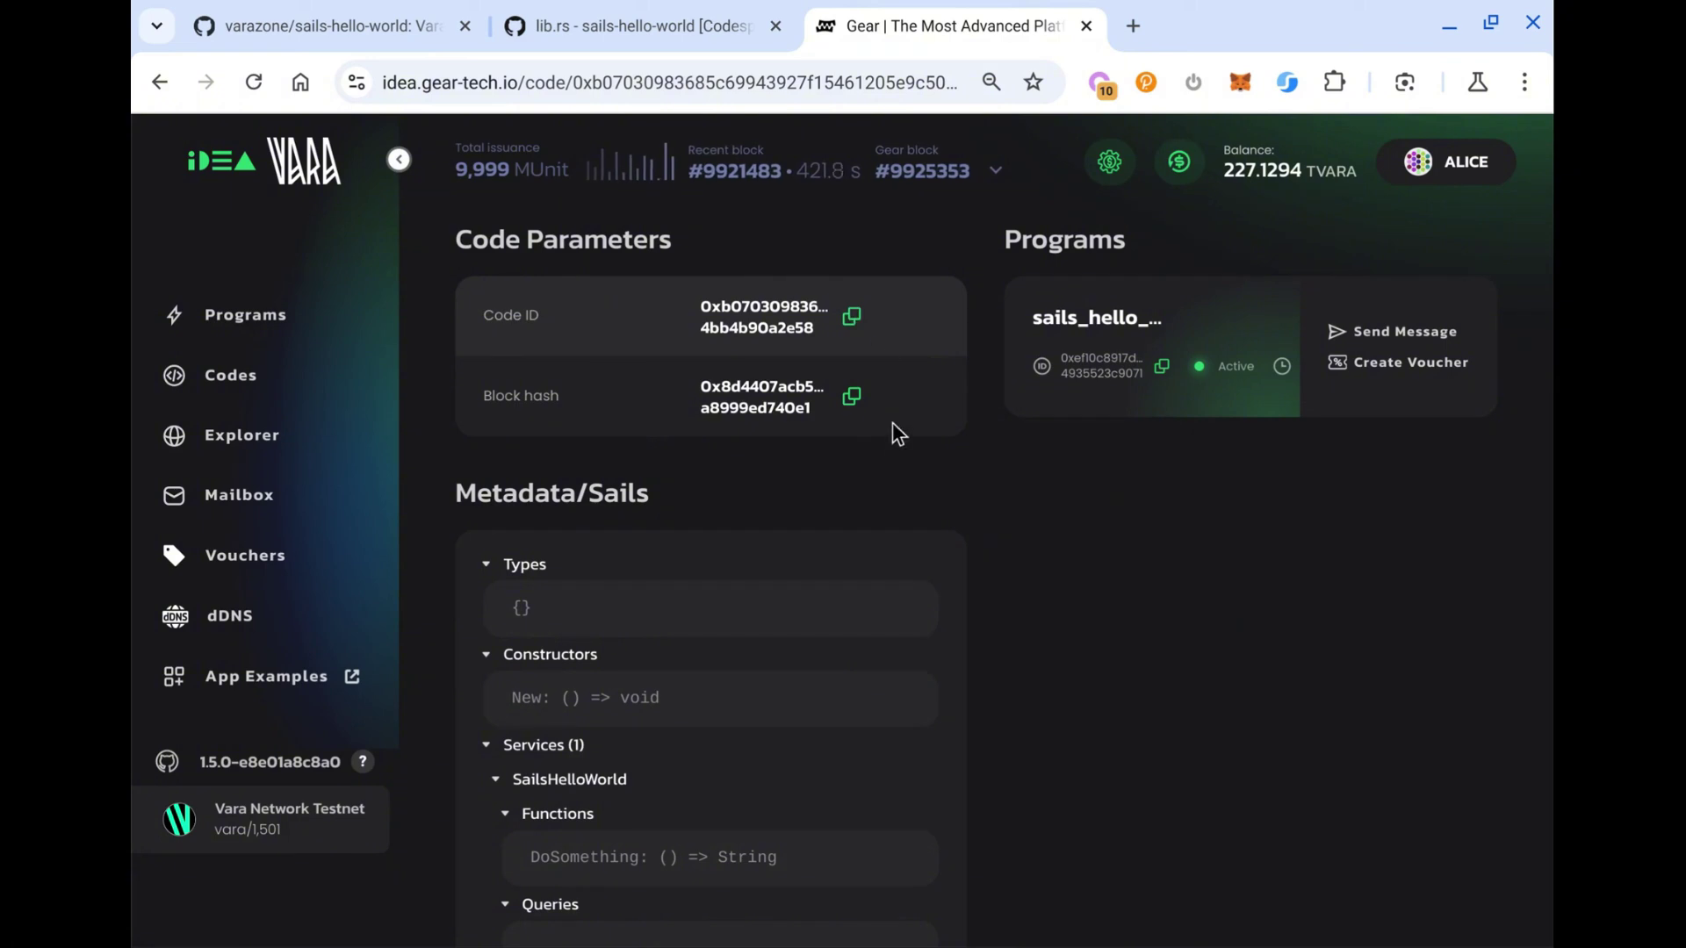
- Start creating another program from the uploaded code, name it hello2 and calculate its gas limit
scroll(892, 424, "down", 2)
left_click(885, 481)
scroll(671, 725, "up", 3)
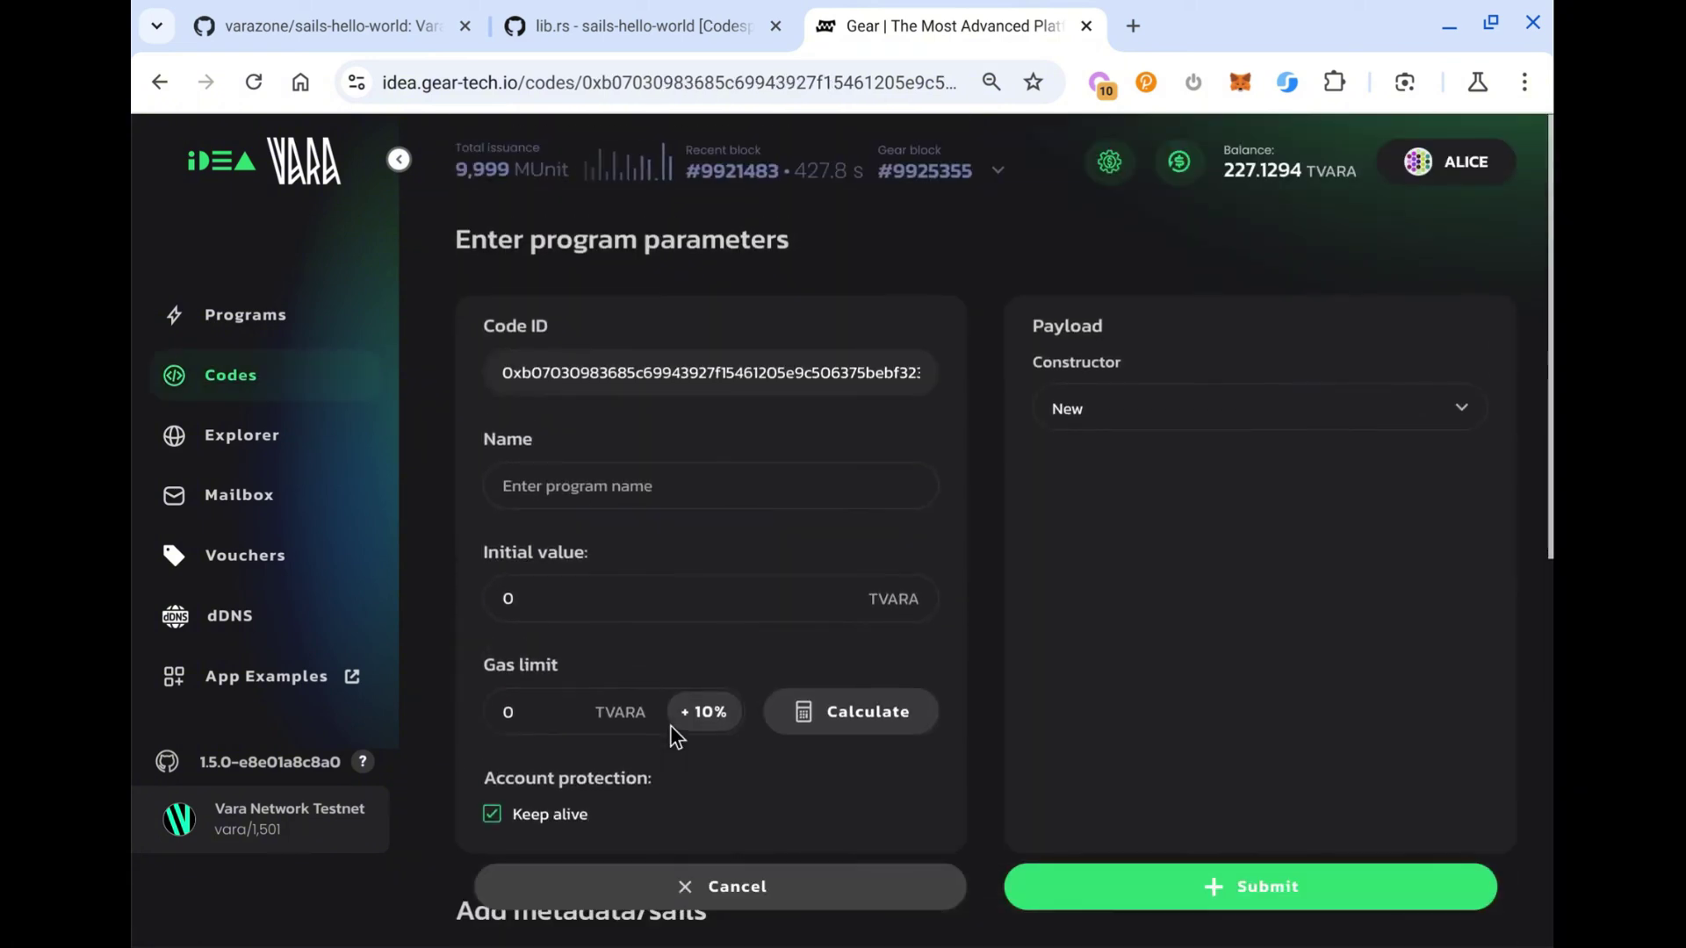
left_click(650, 496)
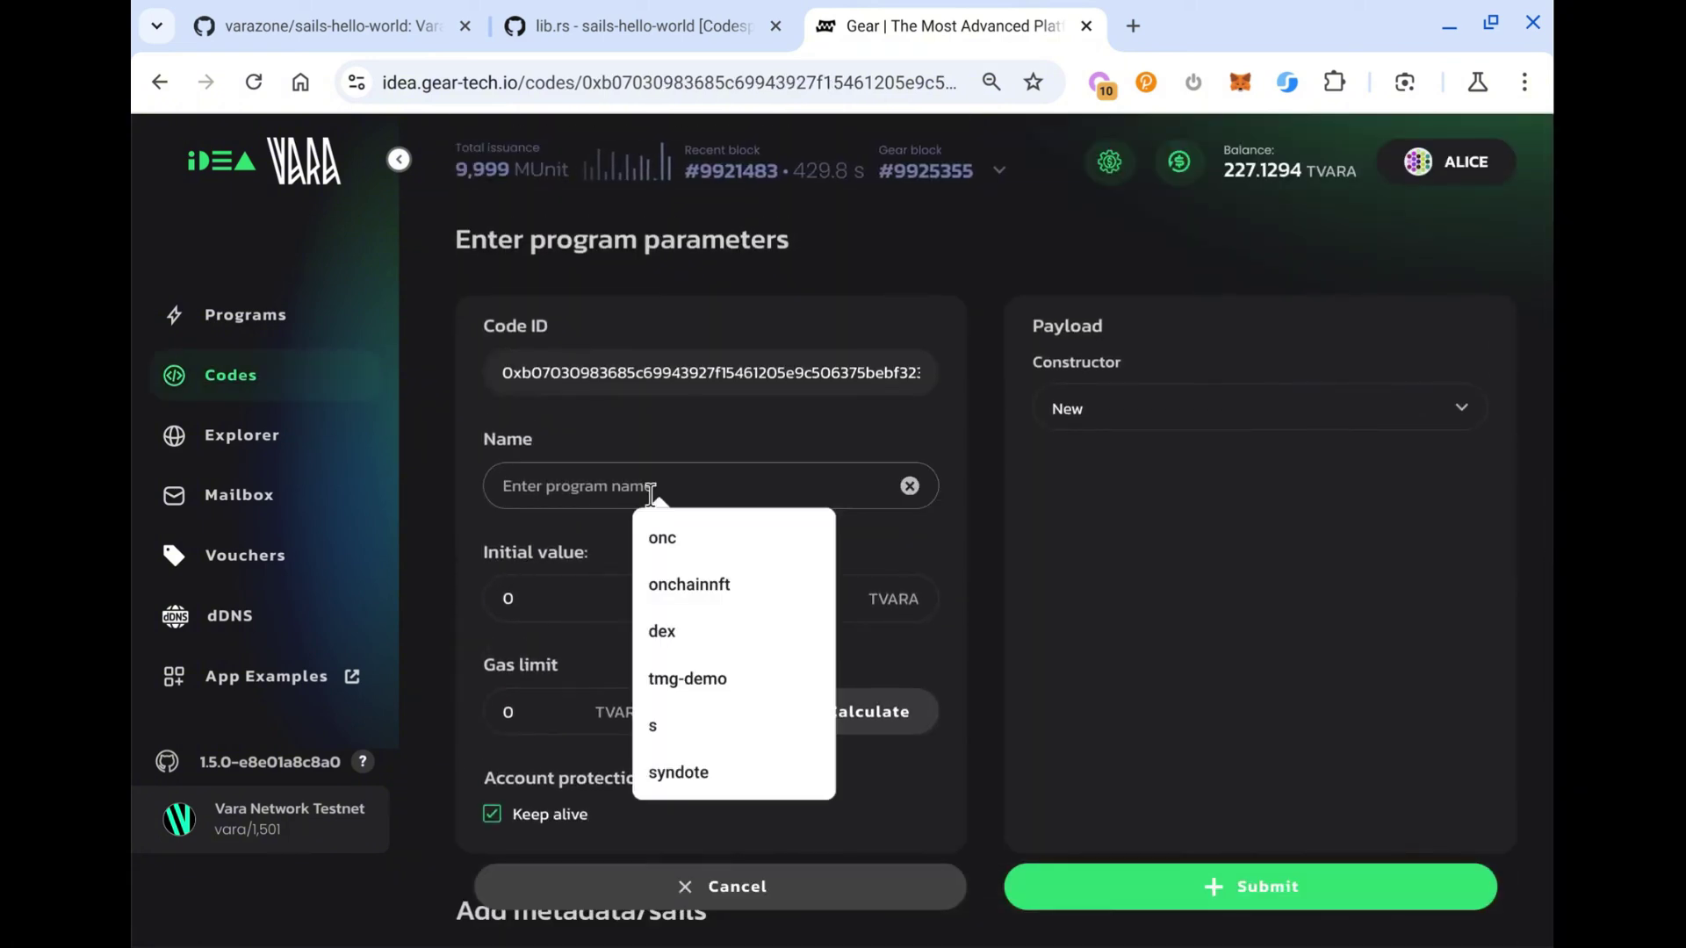
type("hello2")
scroll(867, 497, "down", 2)
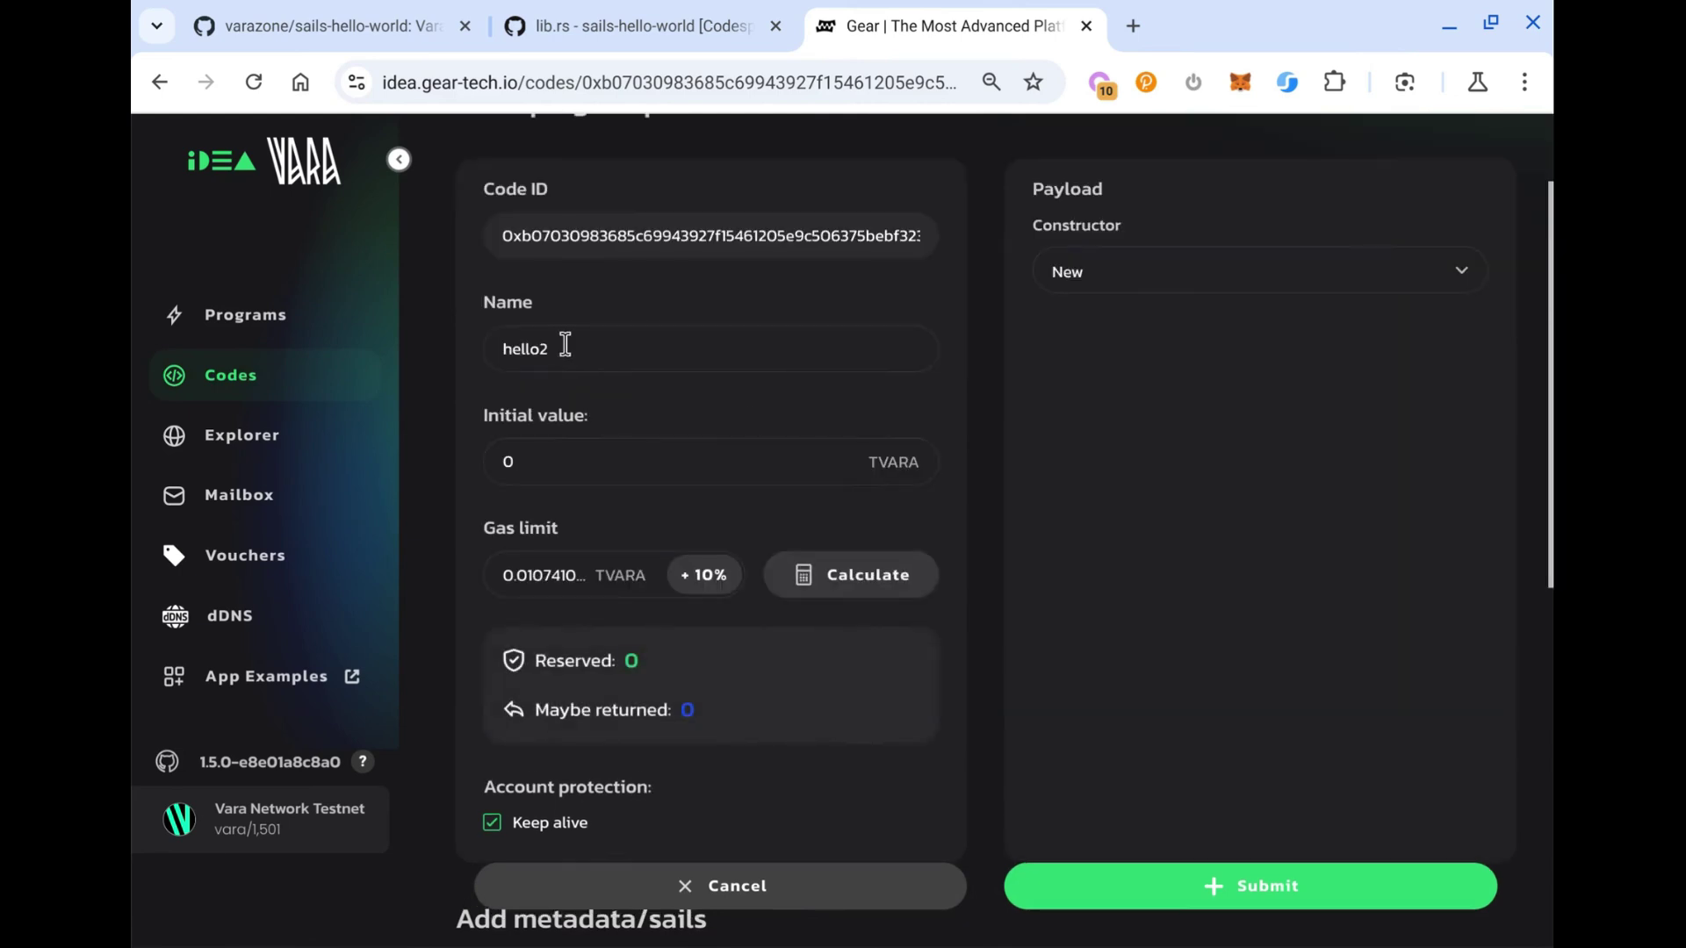
- Review the hello2 parameters and Sails interface, submit the program and sign the creation transaction with the alice account
scroll(700, 431, "down", 2)
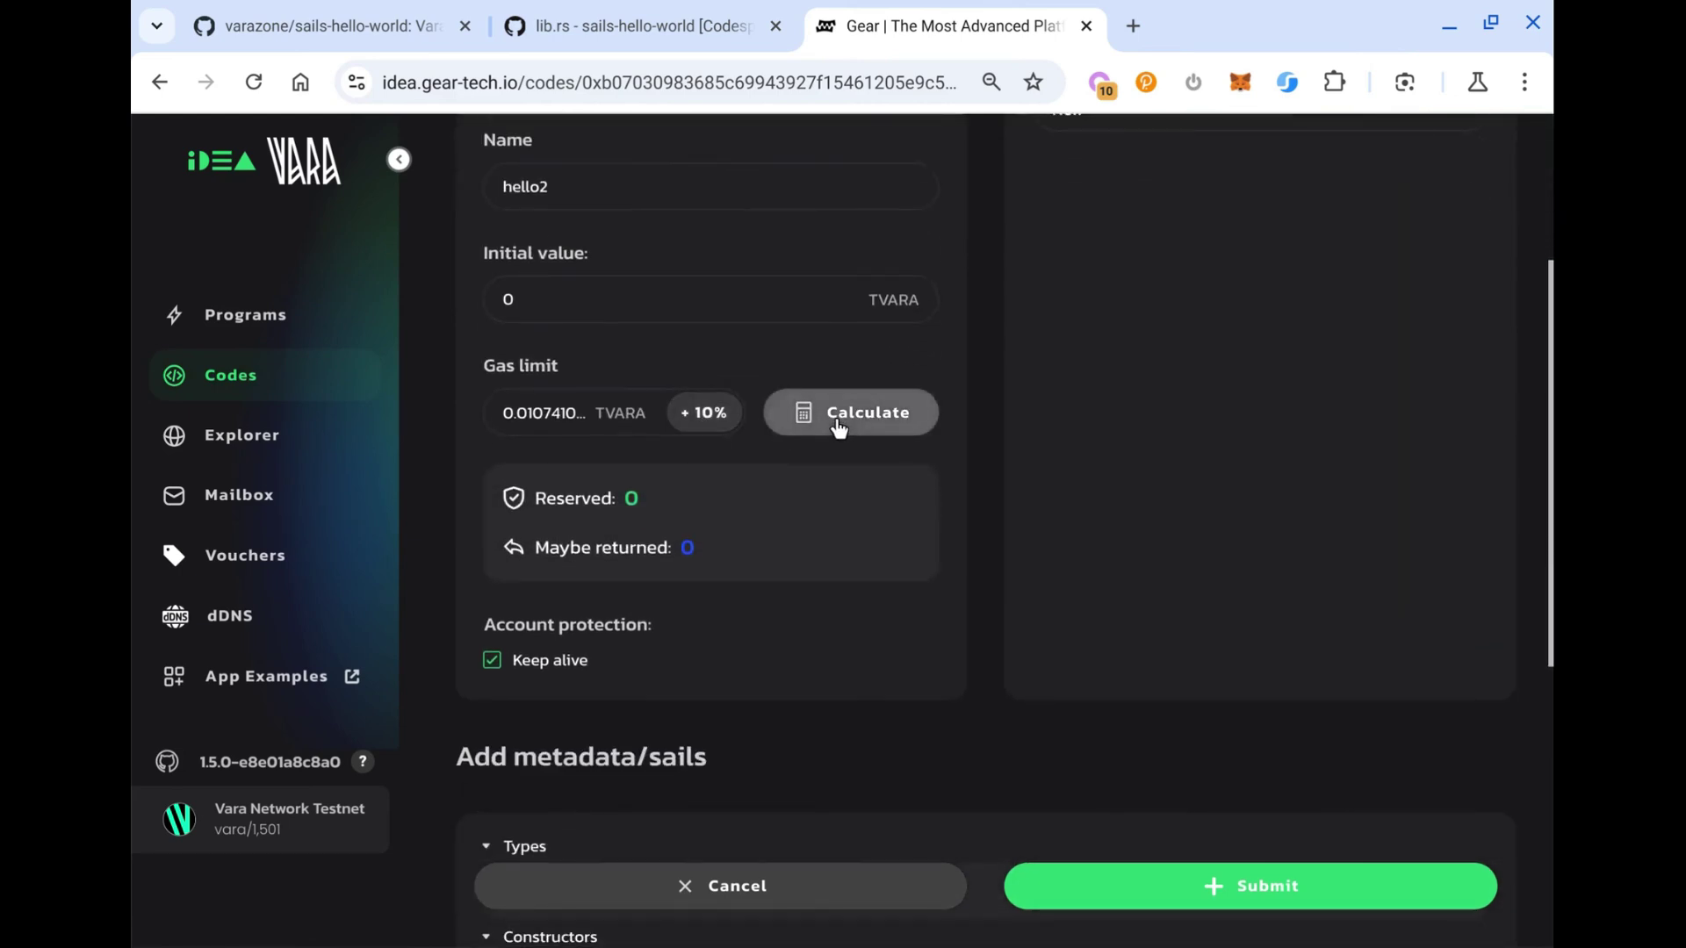
scroll(869, 425, "down", 4)
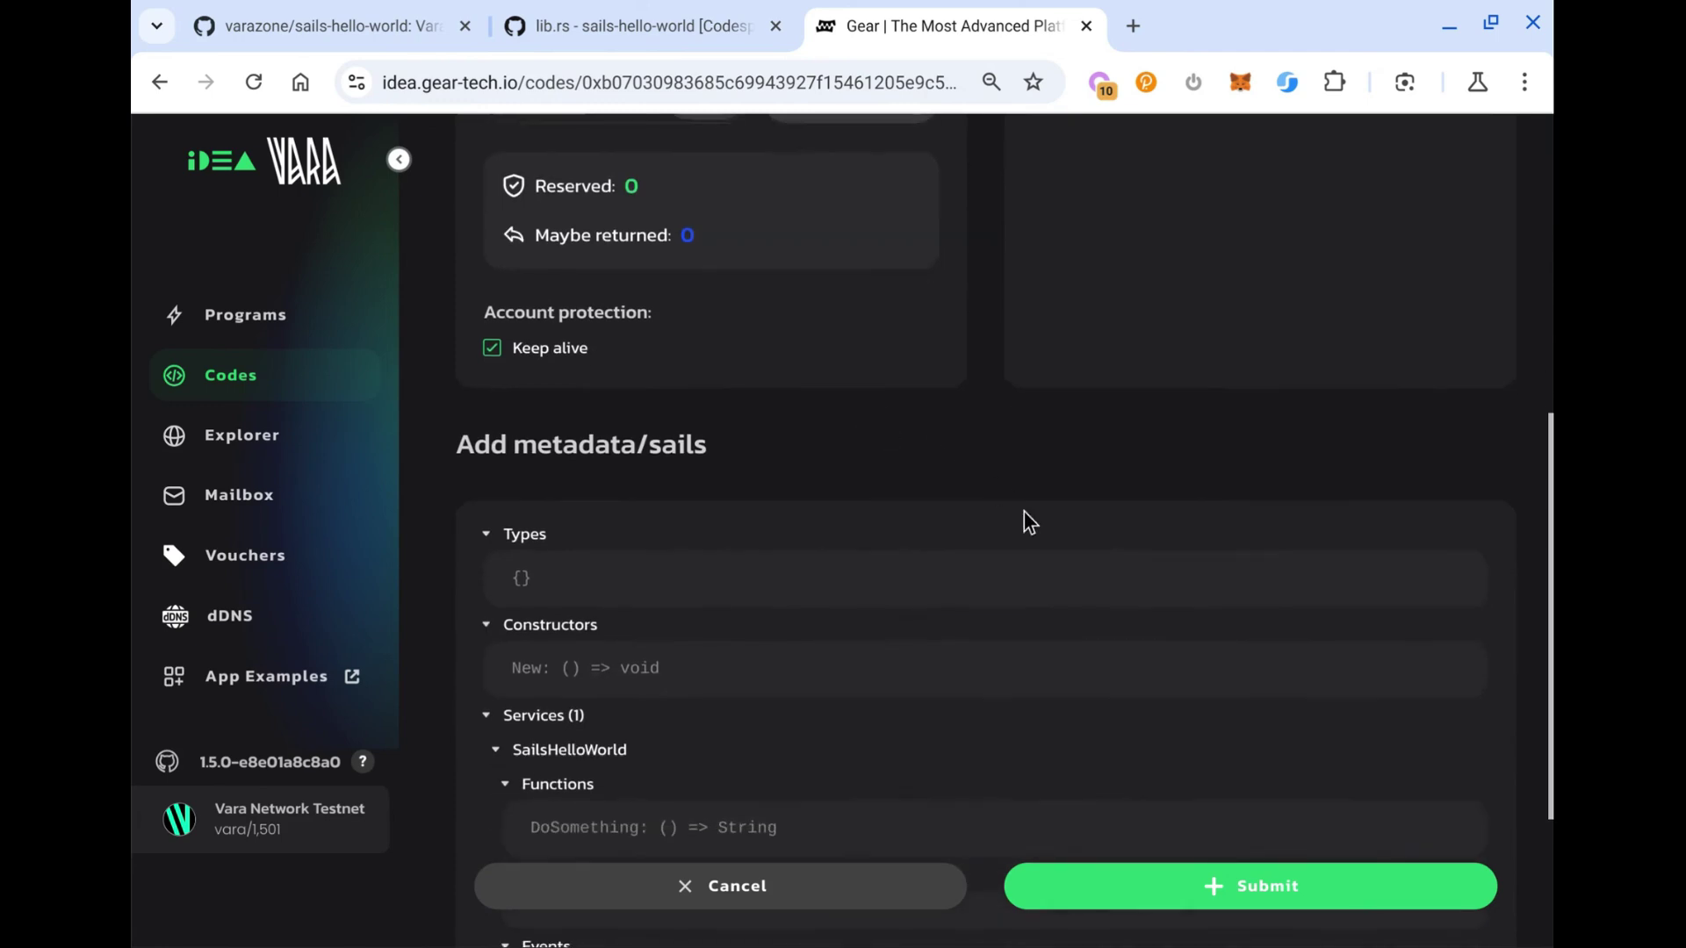
scroll(1024, 511, "down", 4)
scroll(1020, 671, "up", 11)
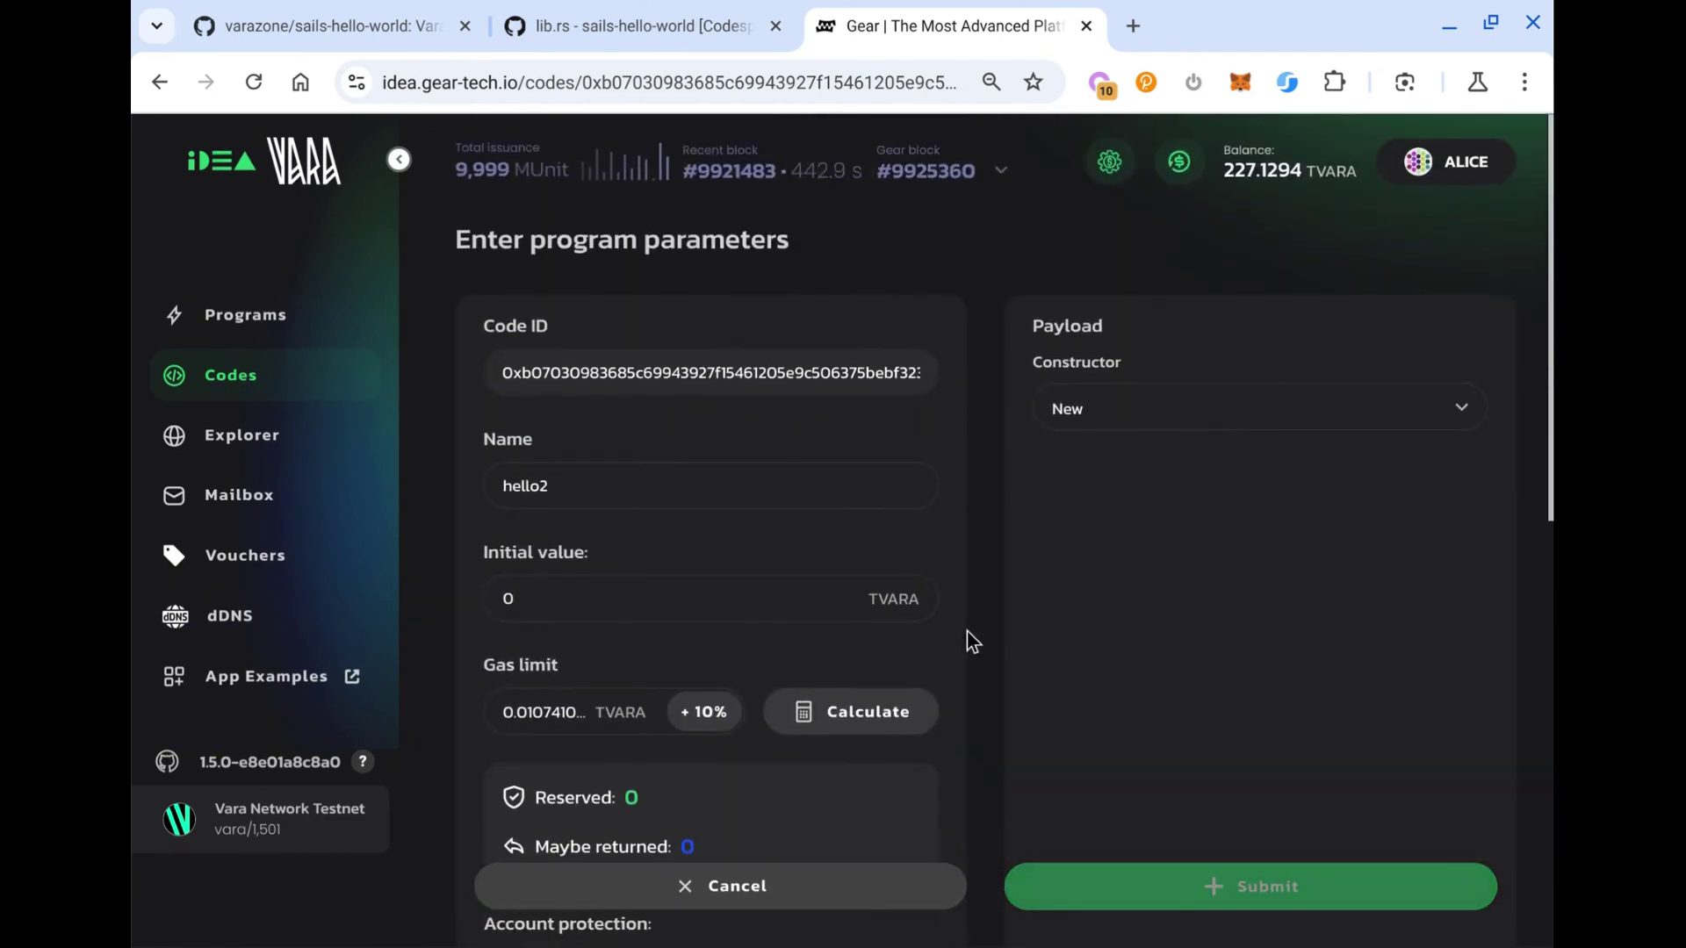
key("Return")
left_click(794, 677)
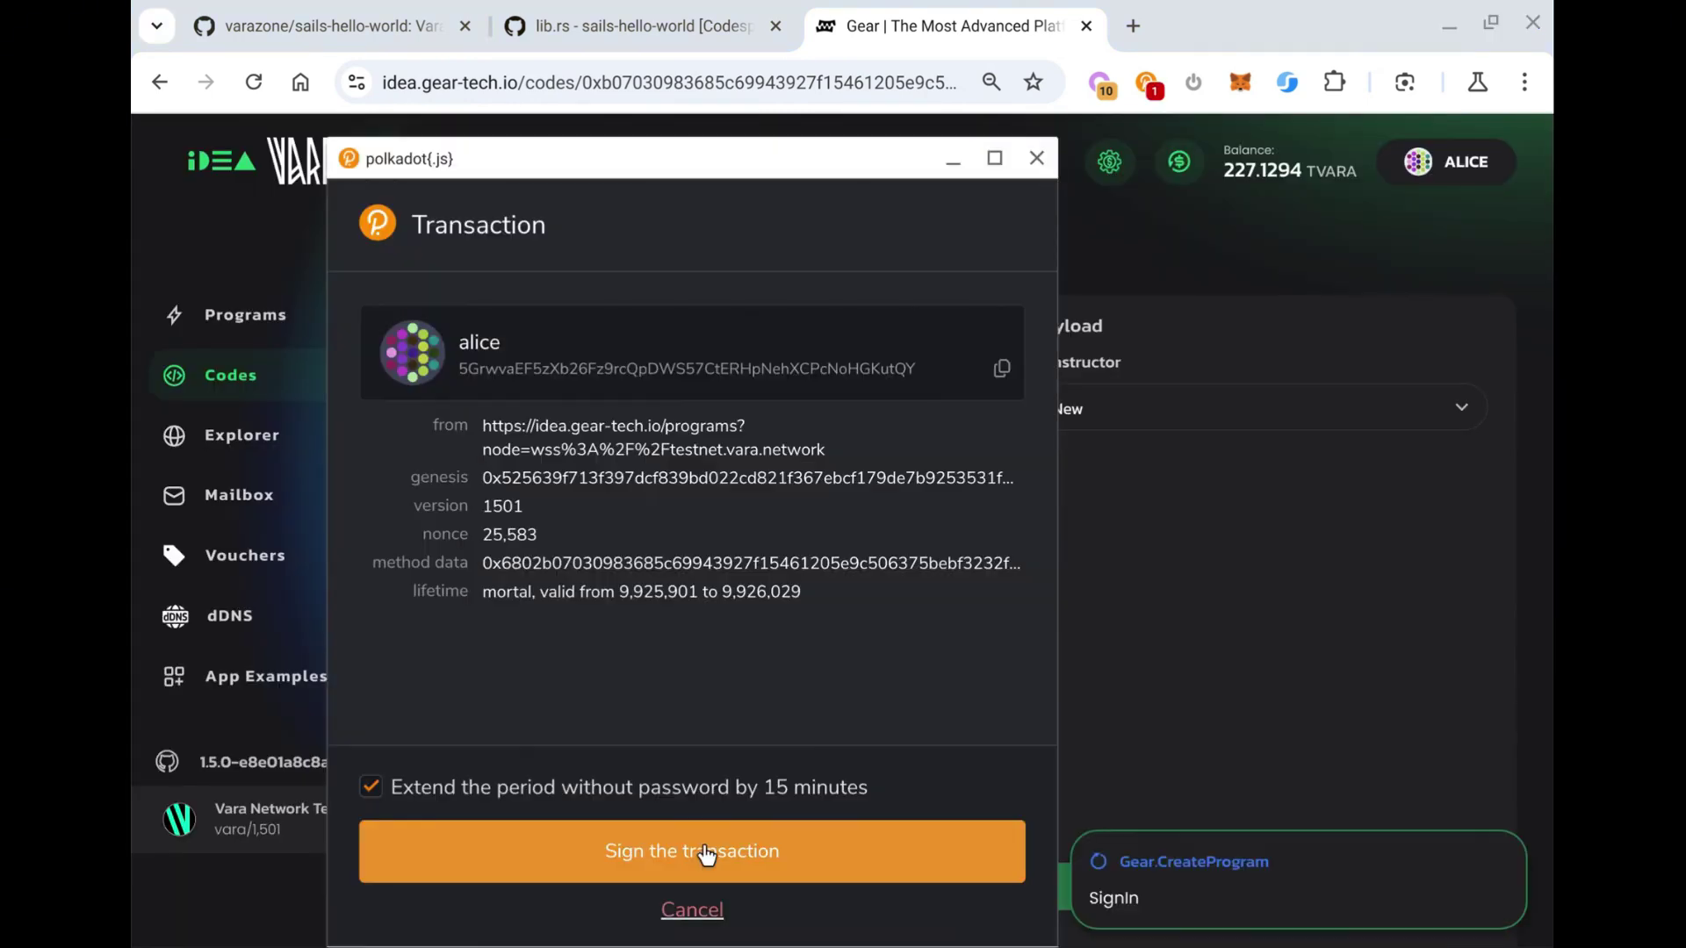
left_click(705, 852)
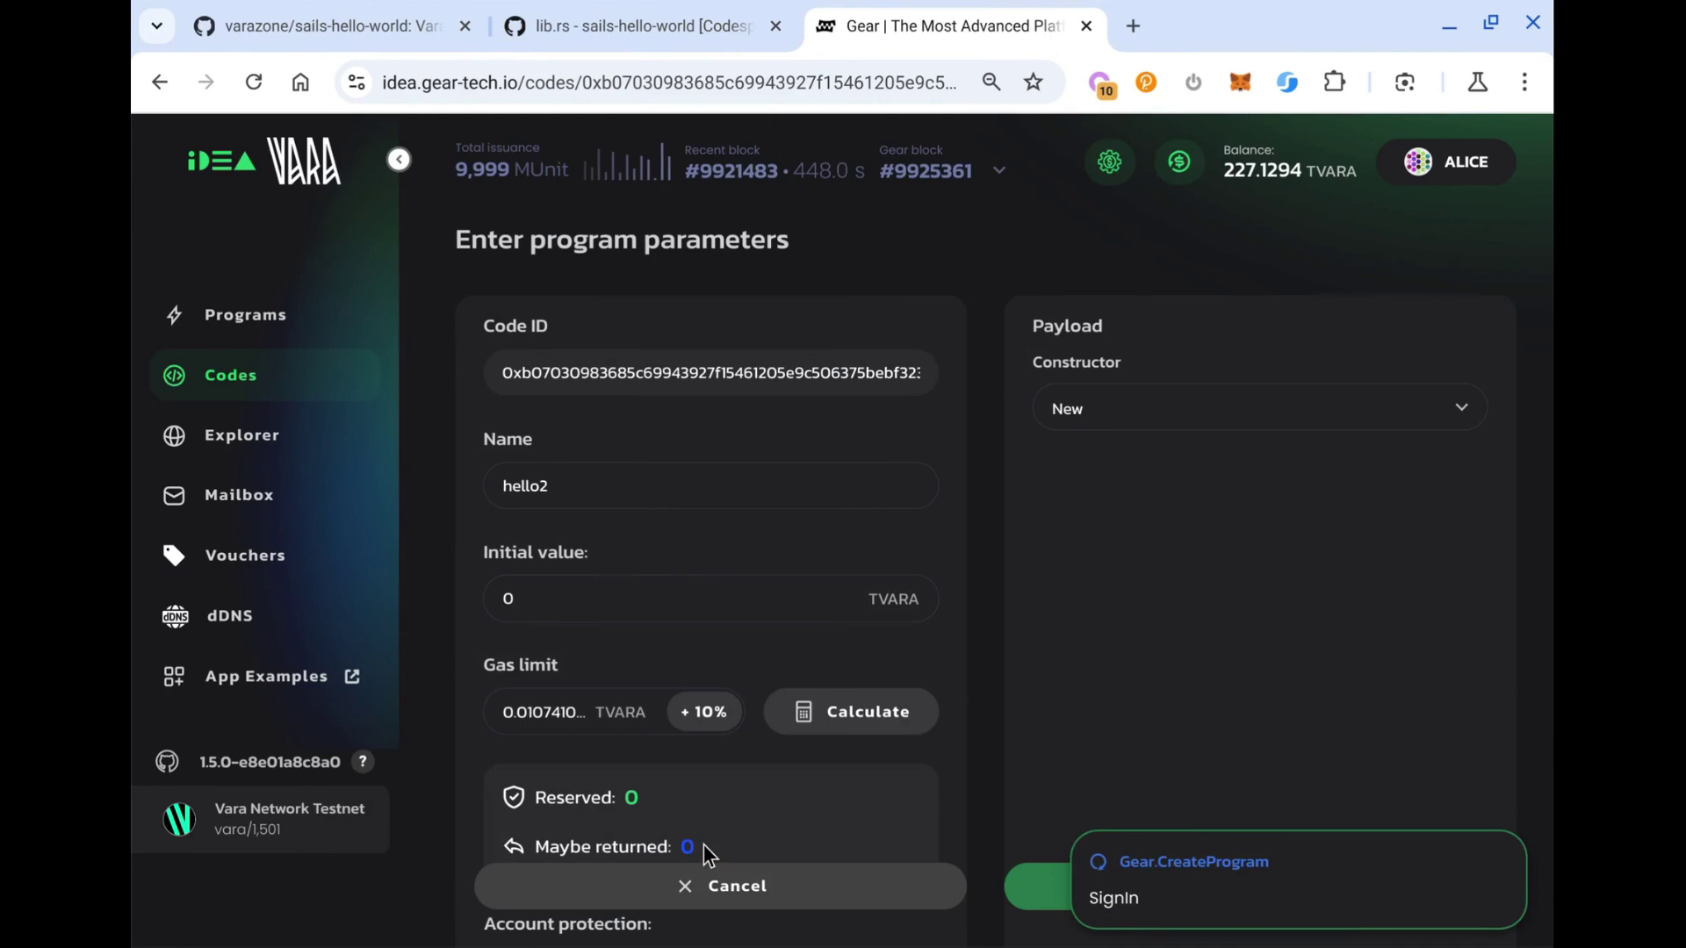
- Open the hello2 program from the program list and check its codehash against the Code ID used
left_click(564, 374)
key("shift+Home")
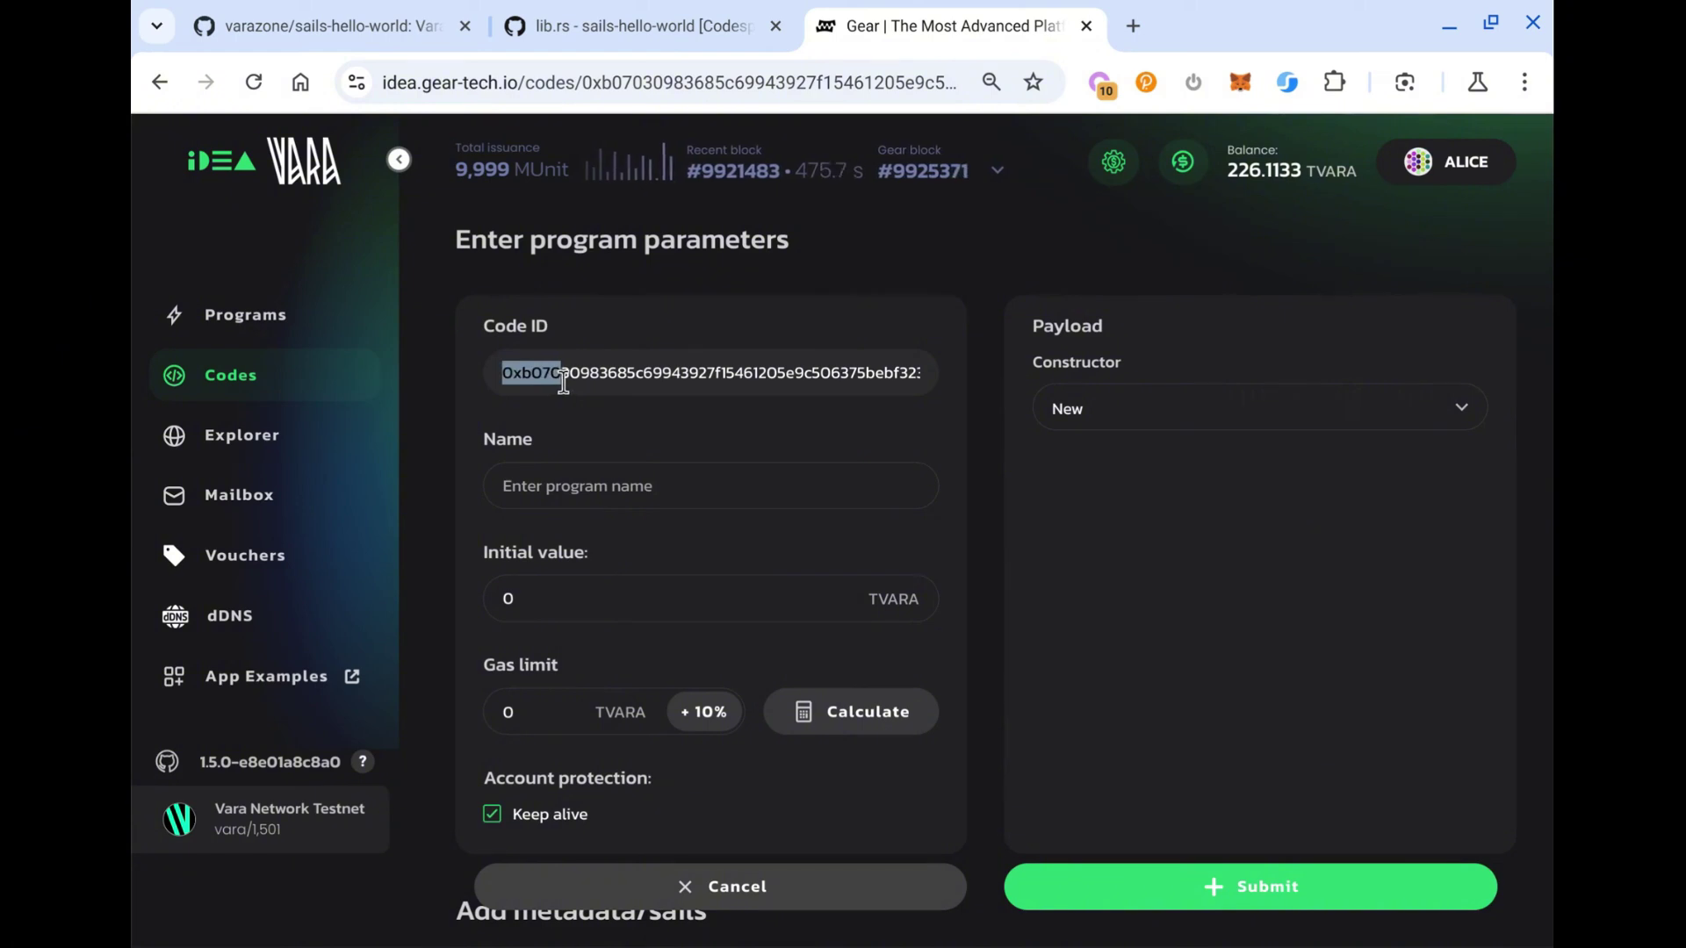
left_click(307, 320)
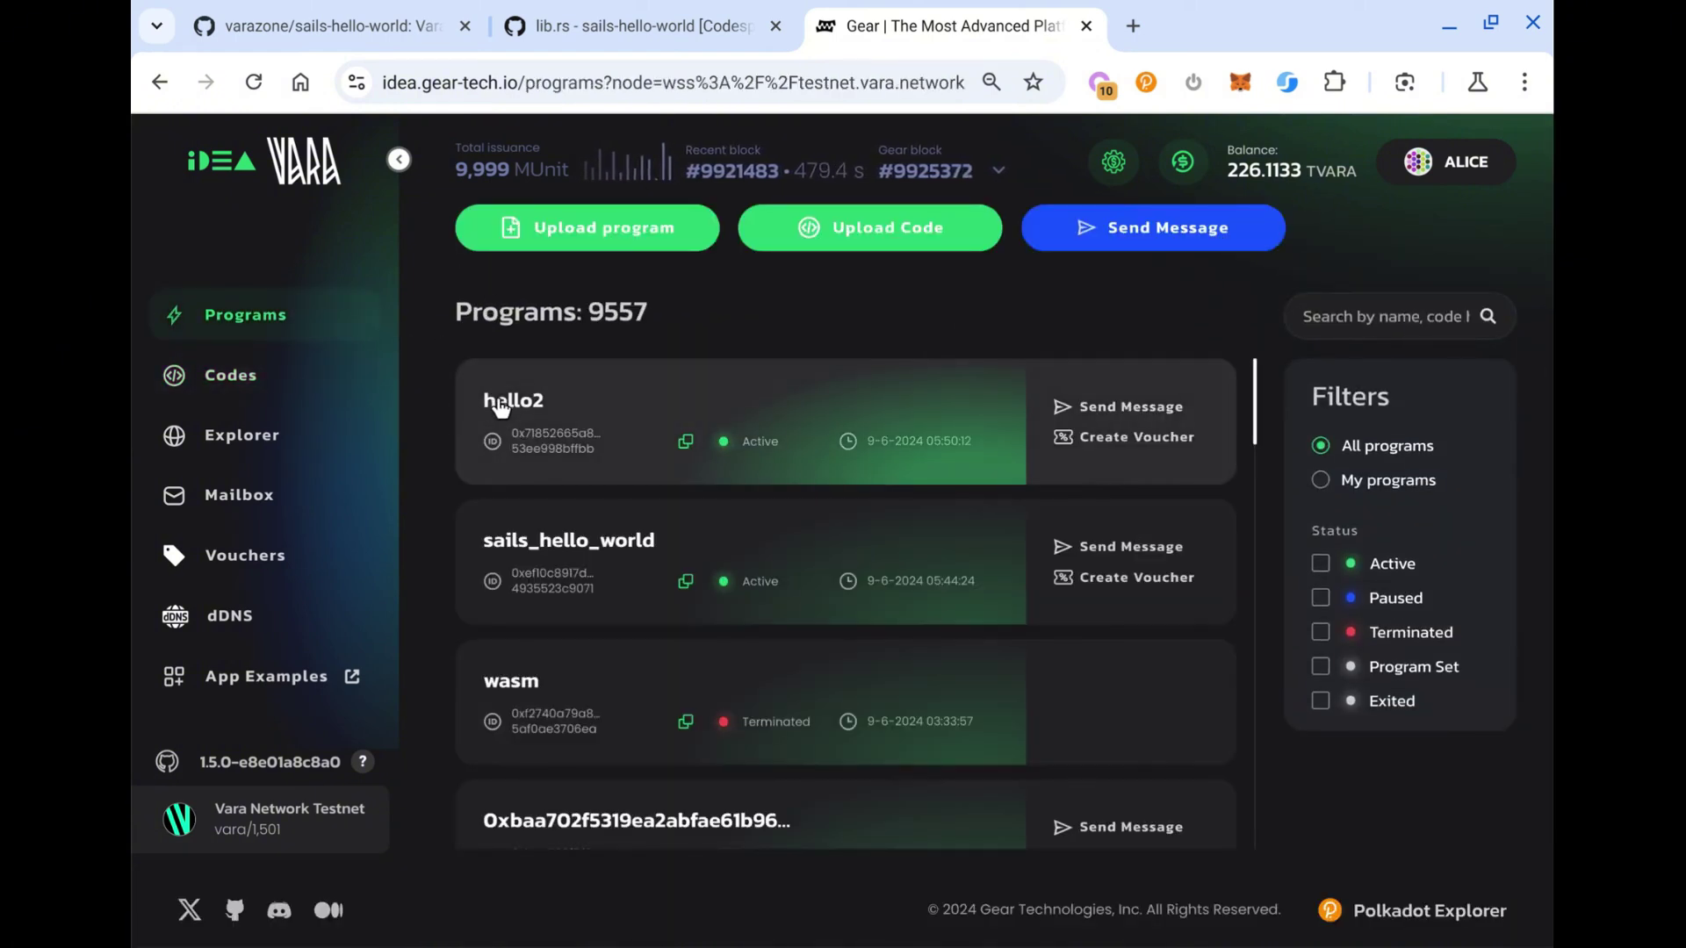
left_click(499, 402)
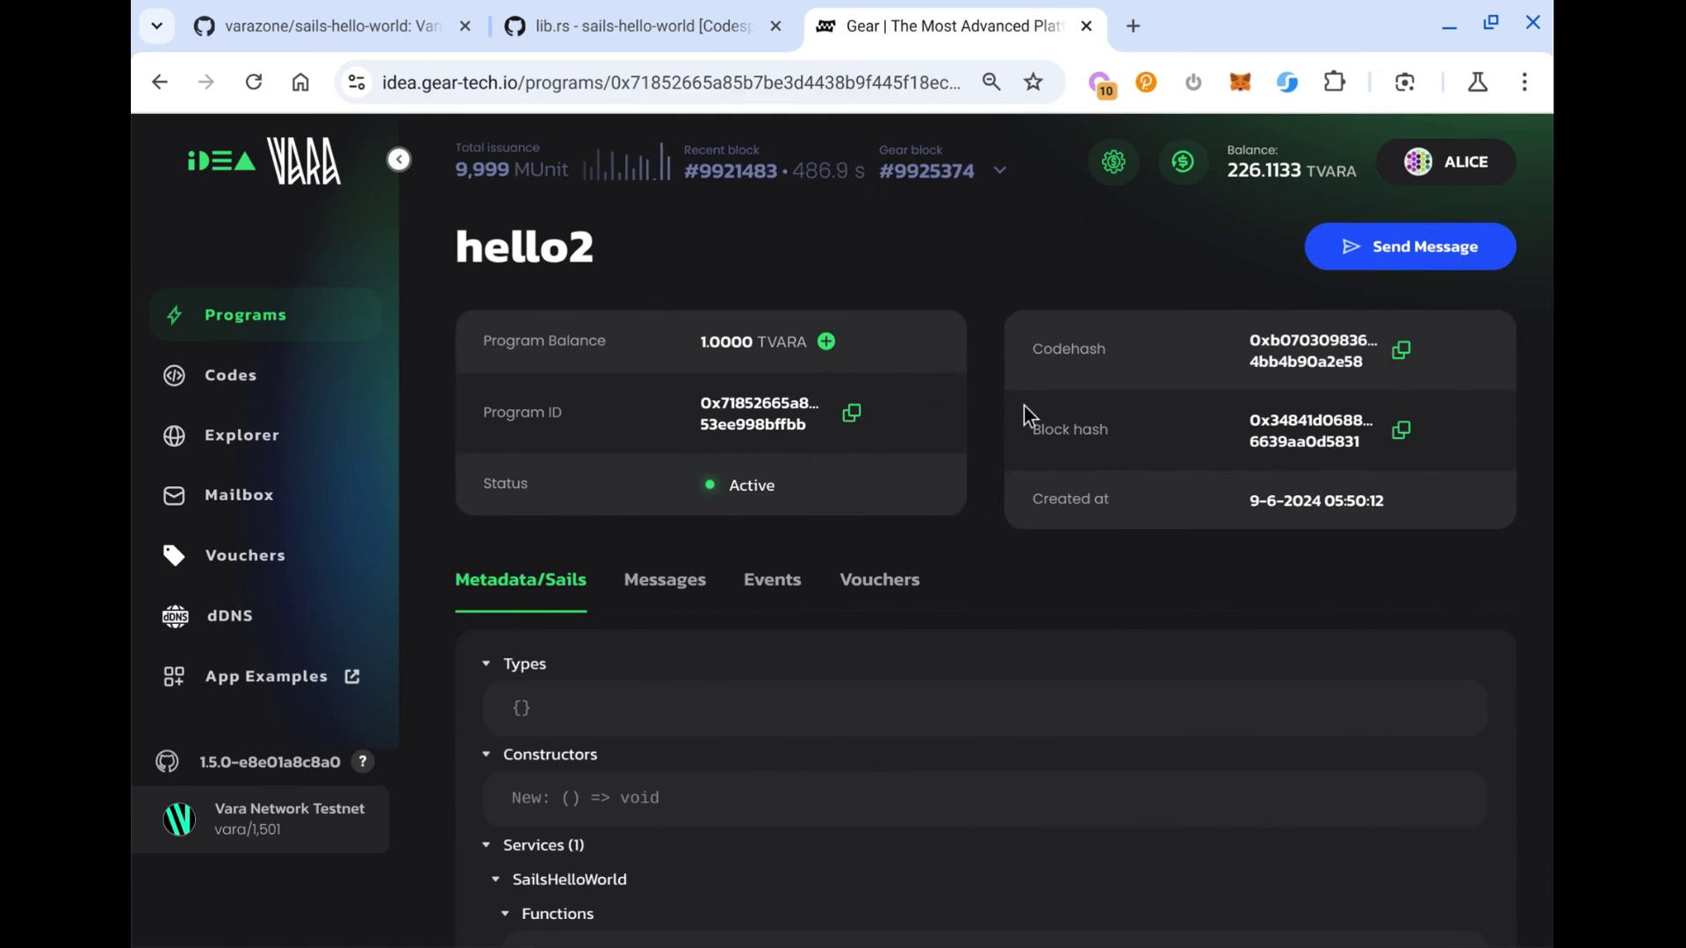
left_click(1314, 367)
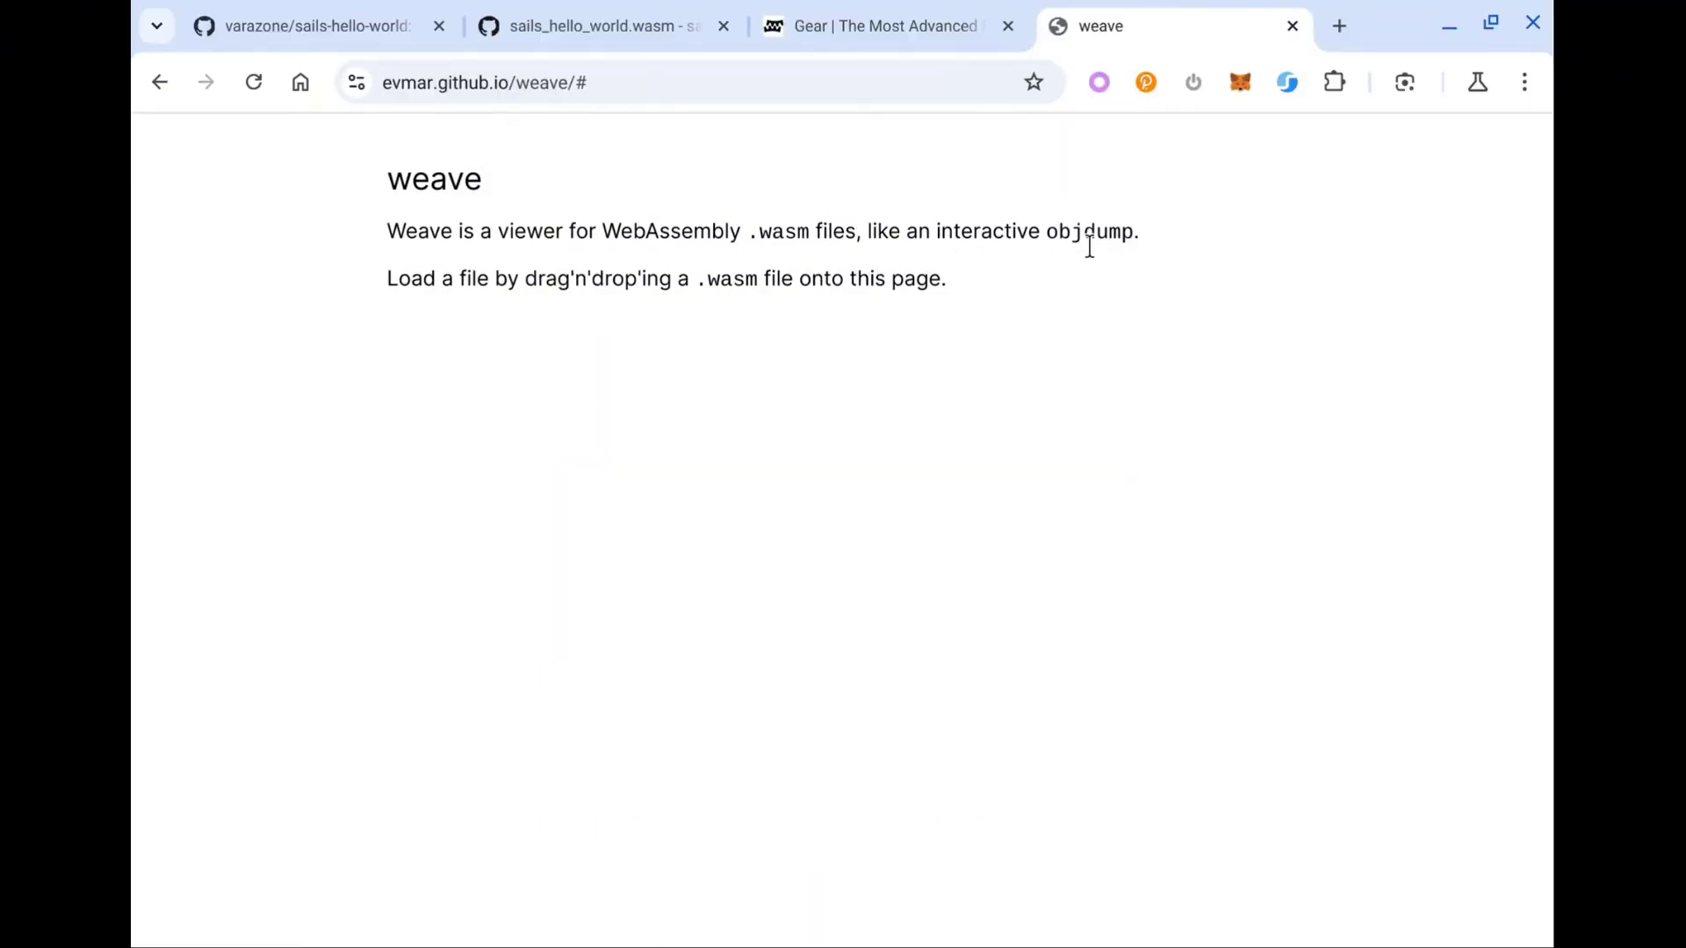
- Load the compiled sails_hello_world WebAssembly file into the weave viewer
left_click(1026, 916)
left_click_drag(1168, 780, 815, 522)
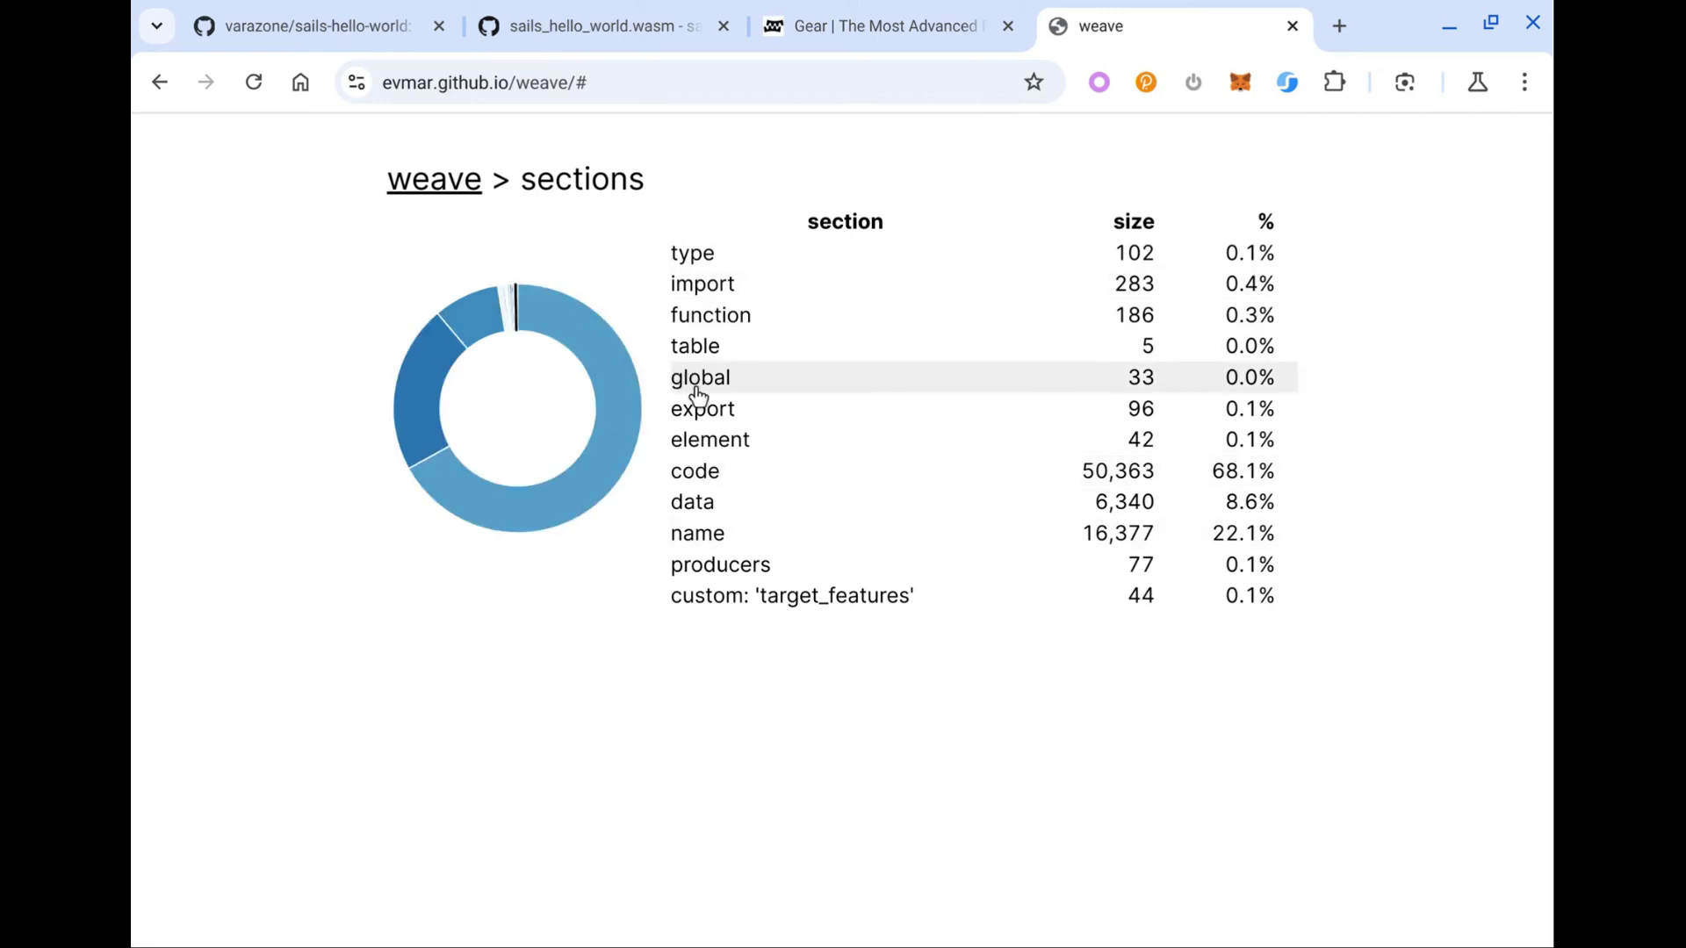
- Examine the wasm file's export section, followed by its import section
left_click(728, 419)
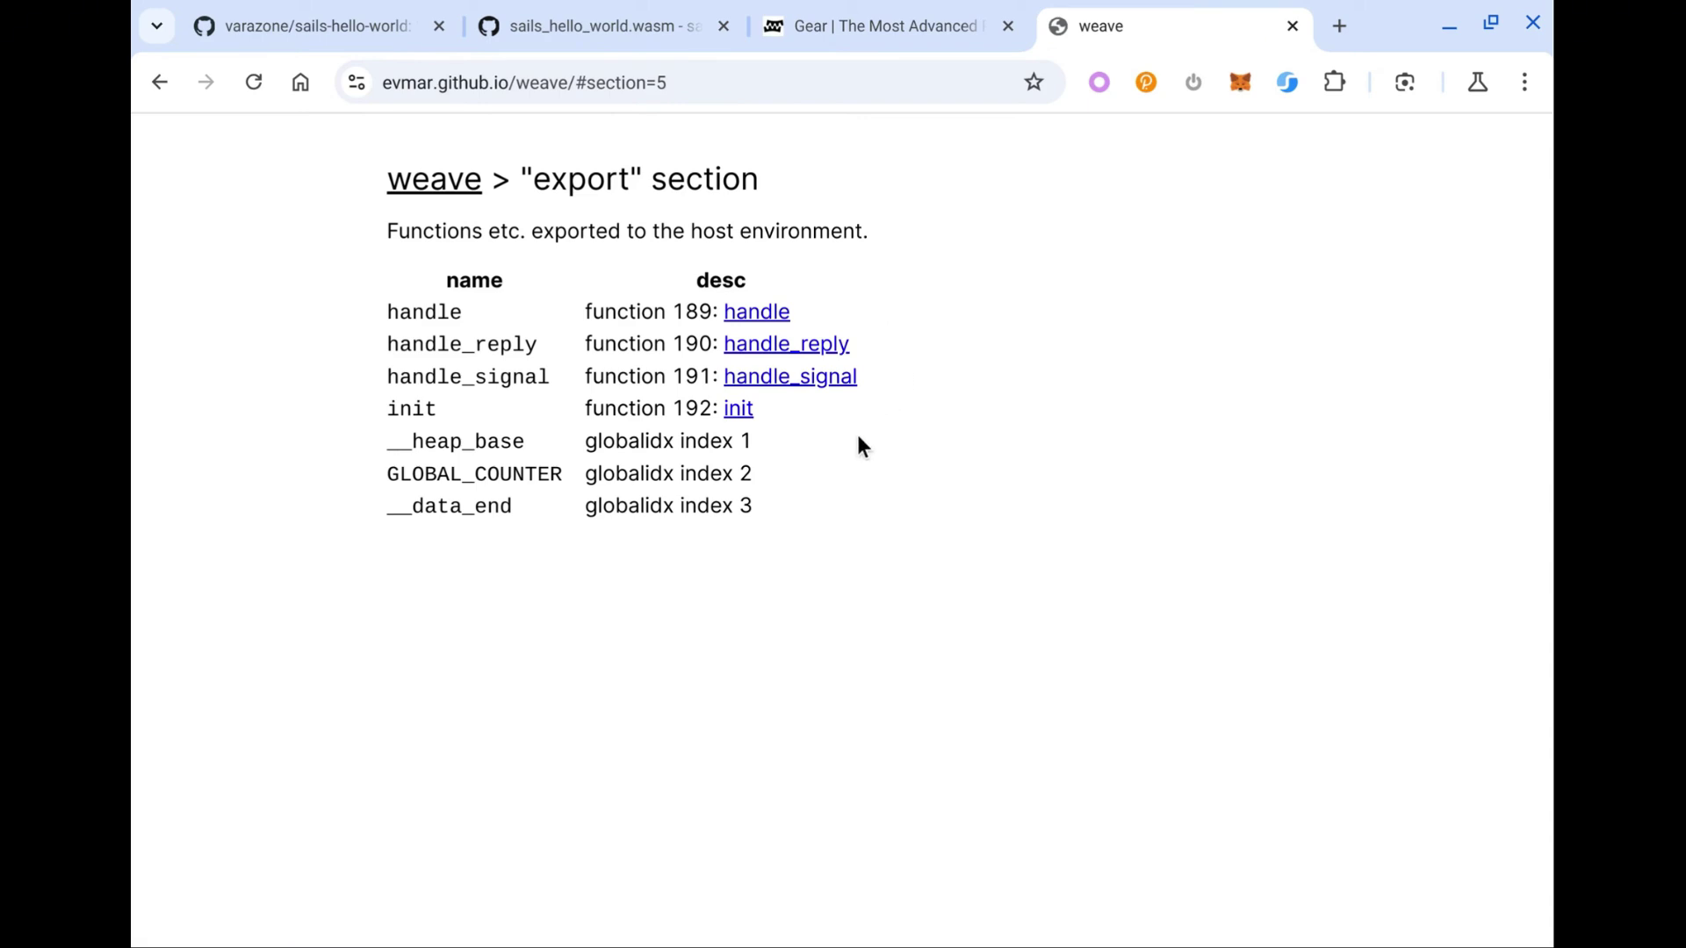
key("alt+Left")
left_click(715, 288)
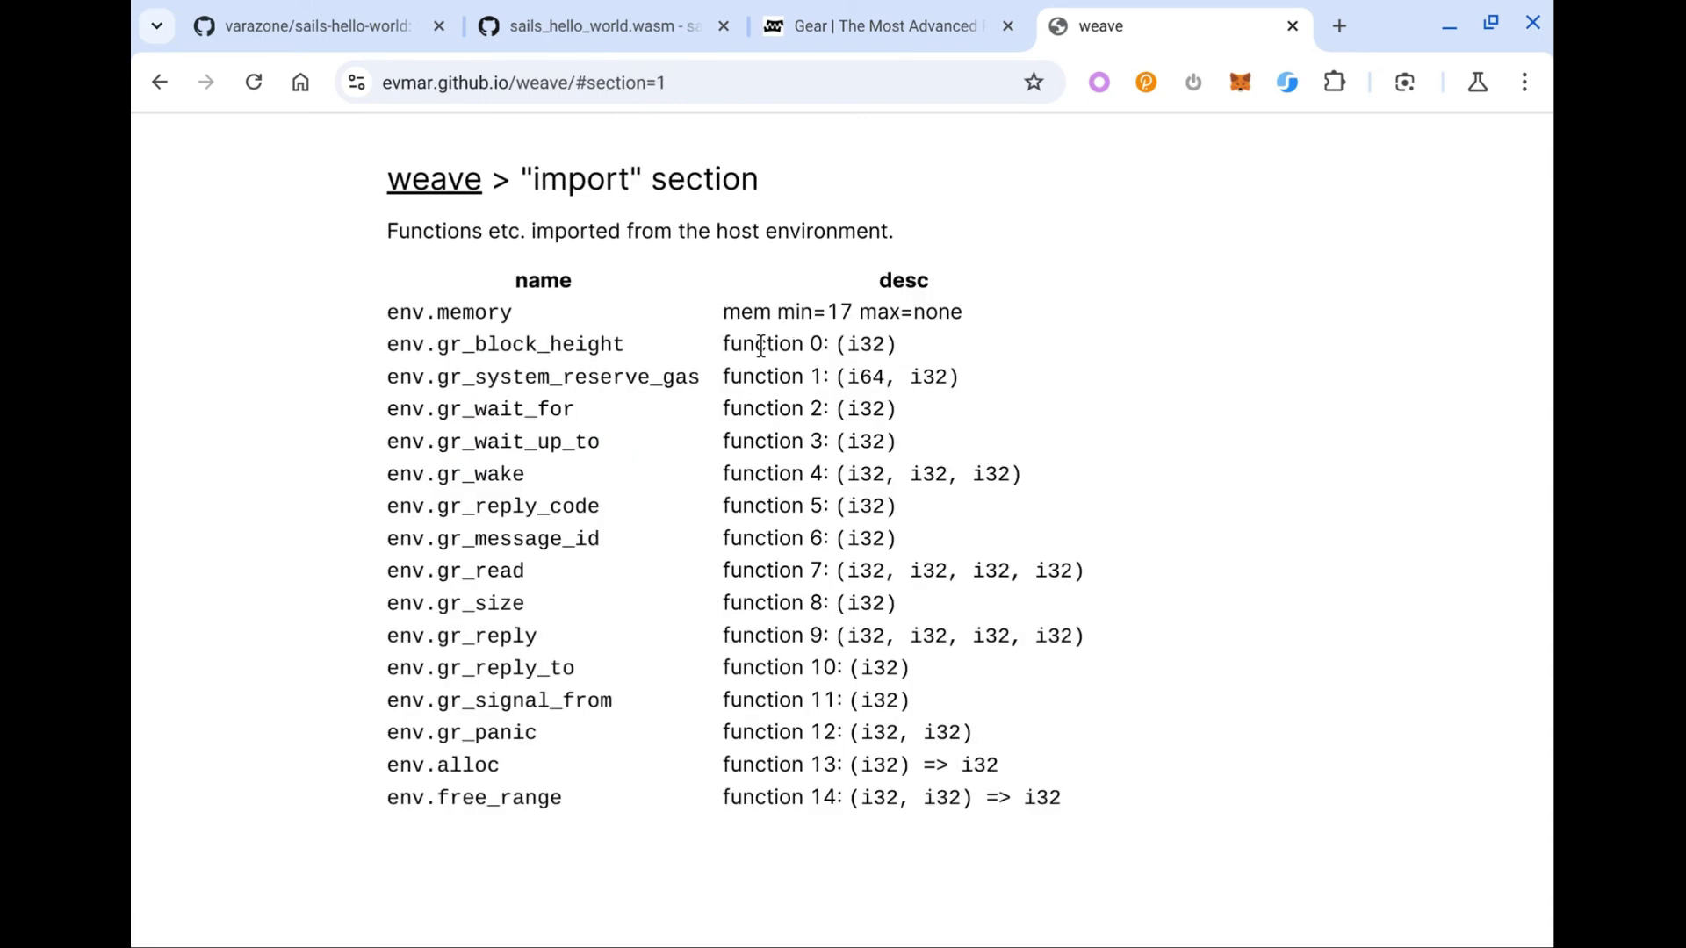